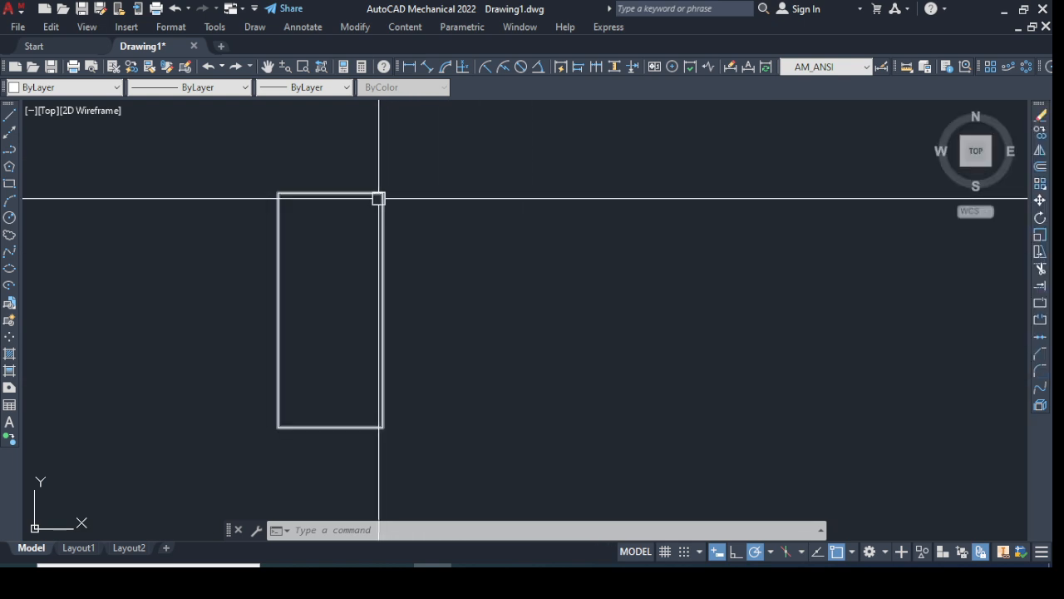
scroll(382, 184, up, 3)
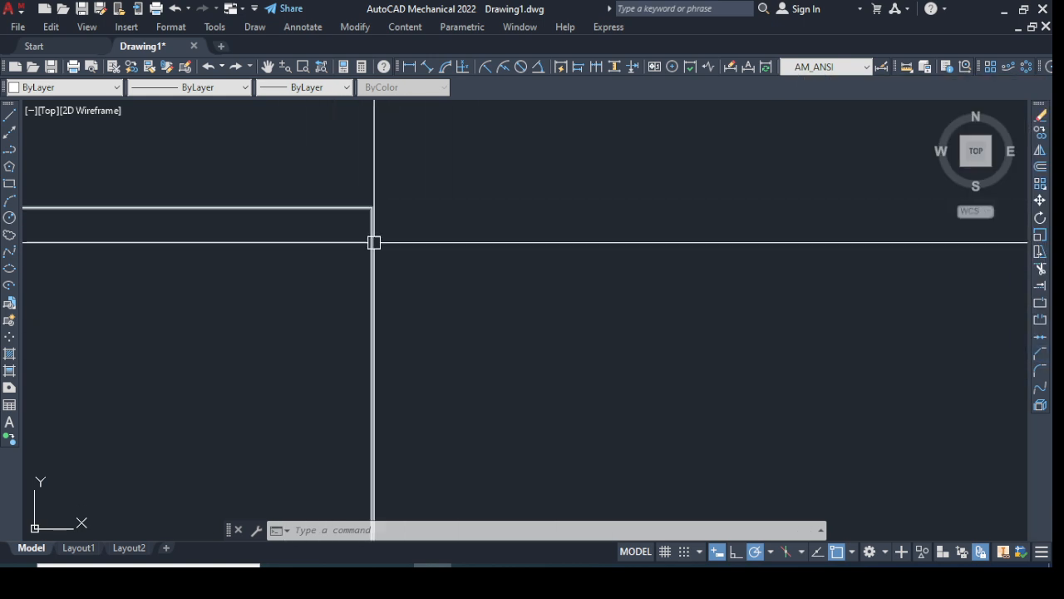
scroll(285, 286, down, 2)
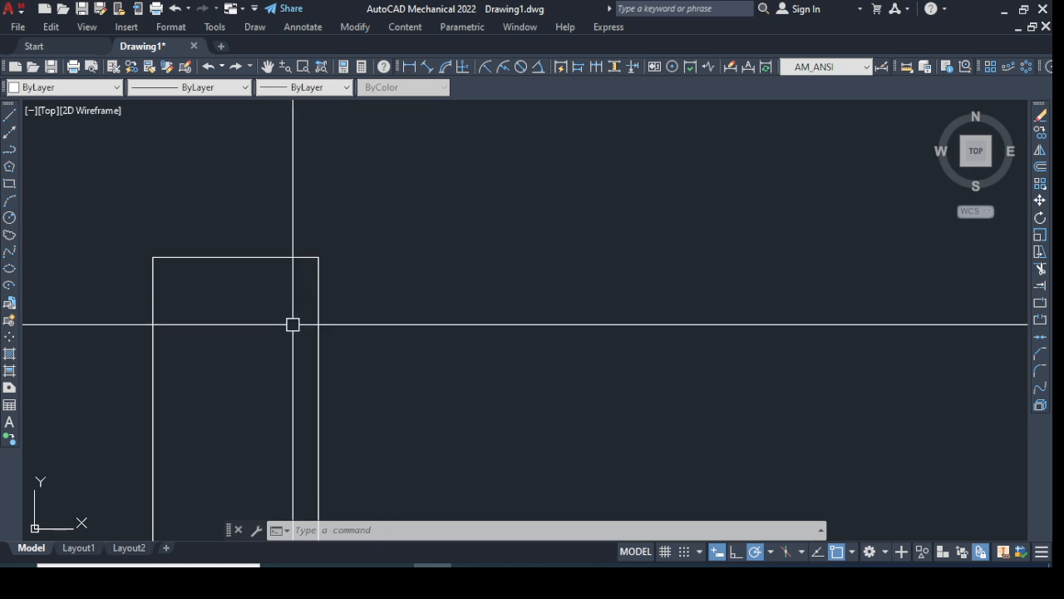
click(268, 66)
drag(290, 352, 407, 240)
scroll(401, 244, down, 2)
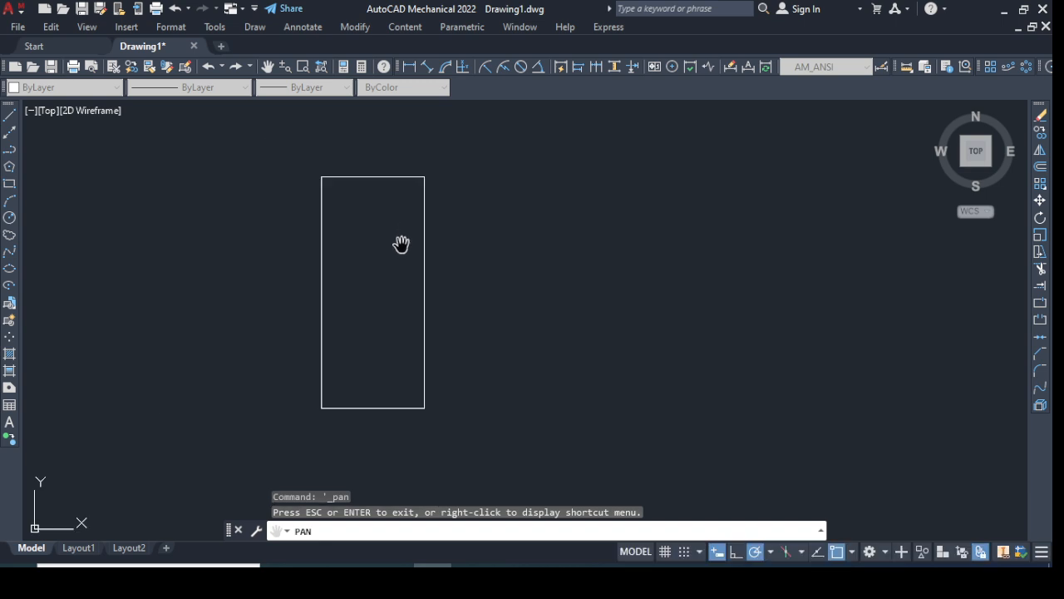
scroll(401, 244, down, 2)
scroll(394, 271, up, 2)
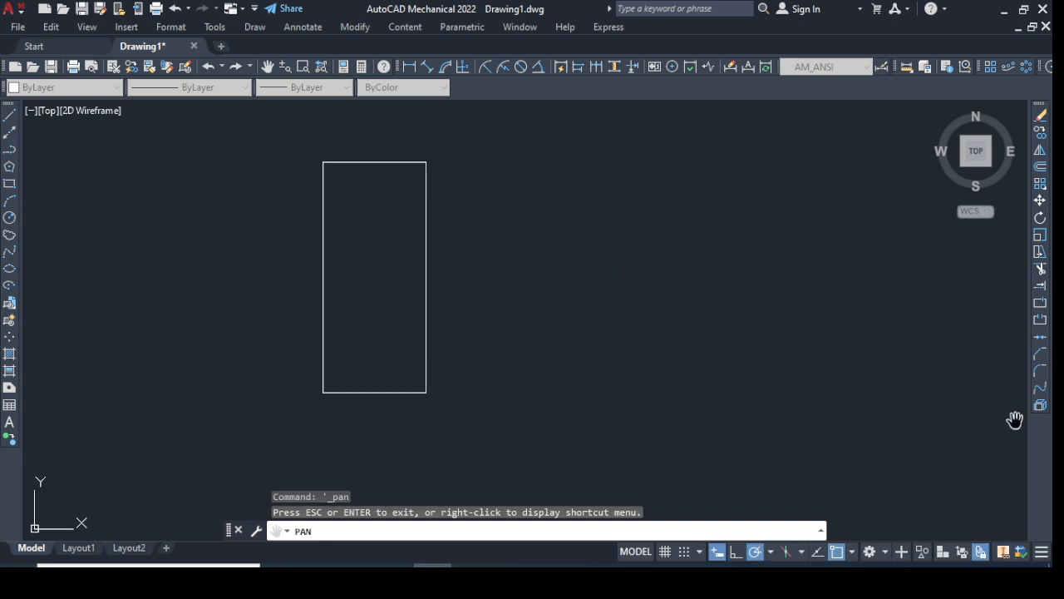
key(Escape)
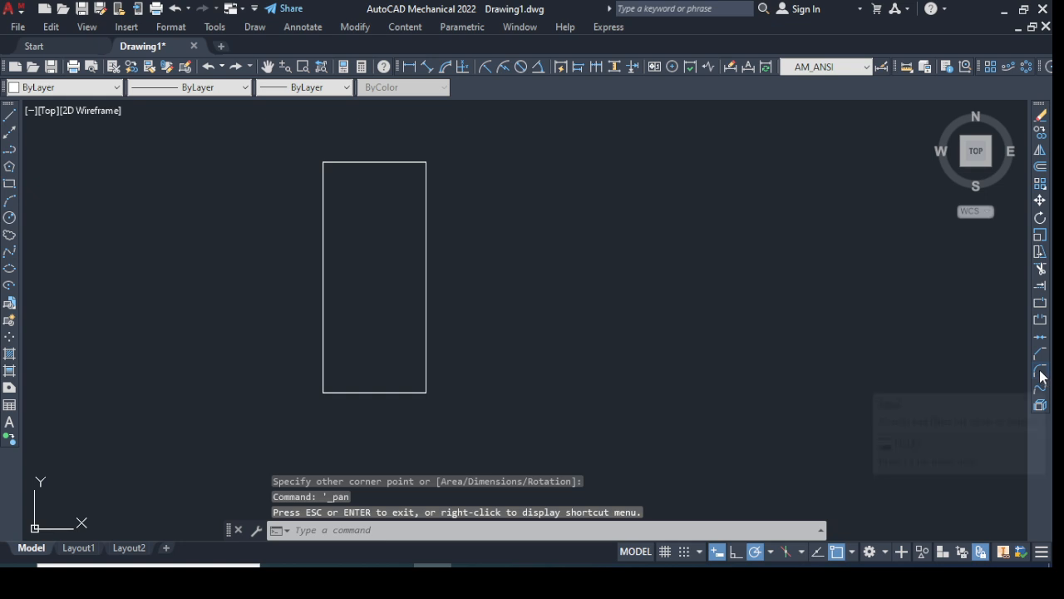
Step: Fillet the rectangle's upper-right corner with a radius of 1
click(1040, 371)
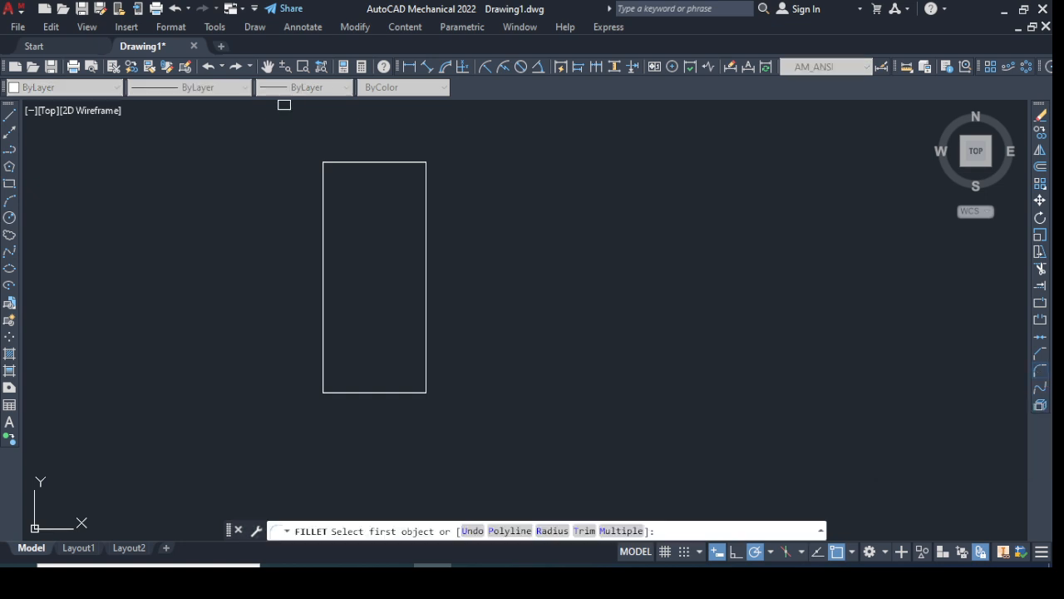
right_click(617, 253)
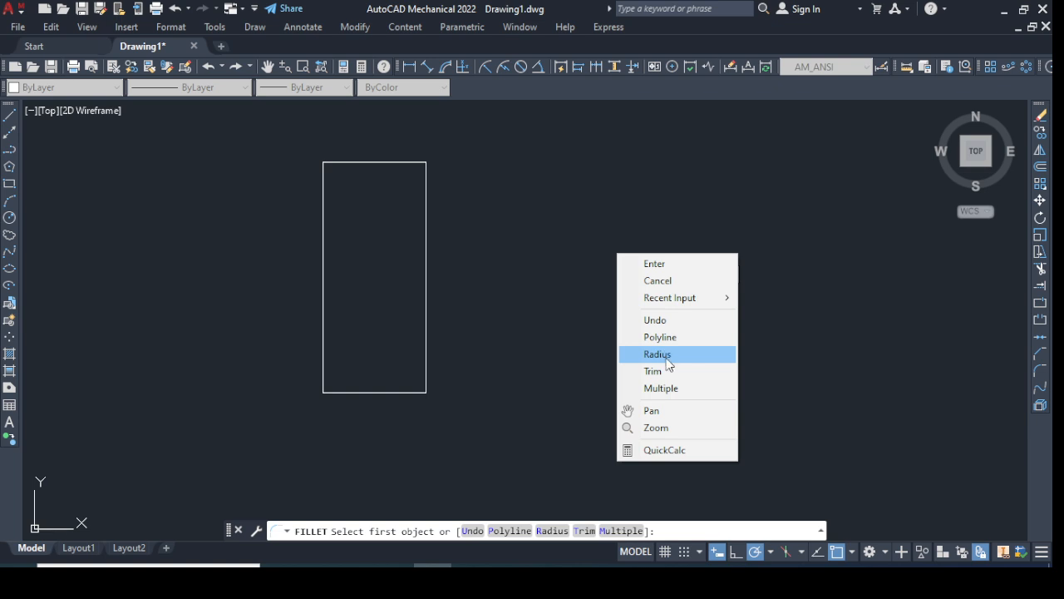
click(667, 360)
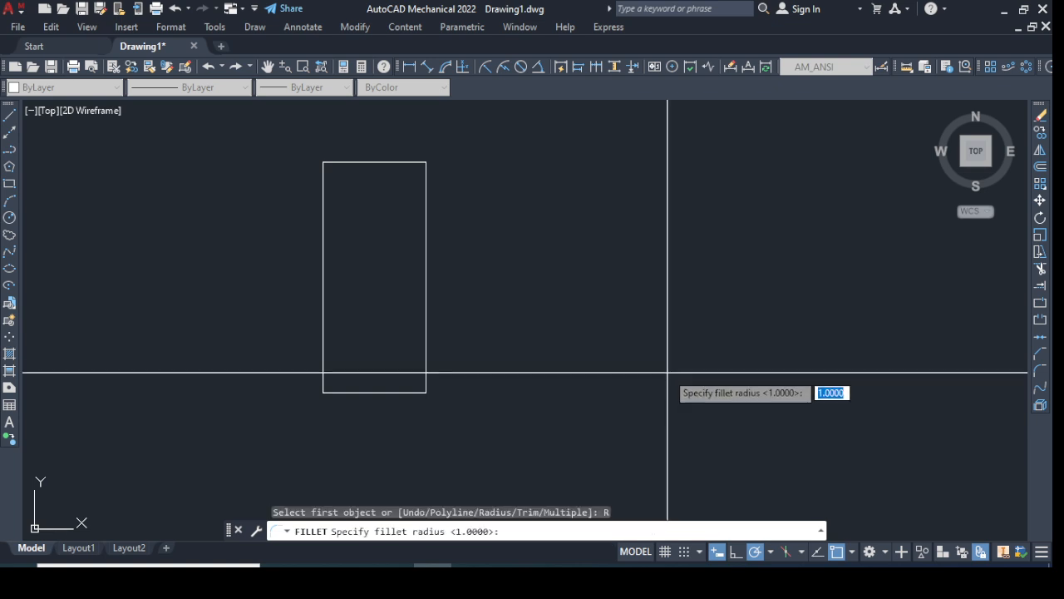
key(Return)
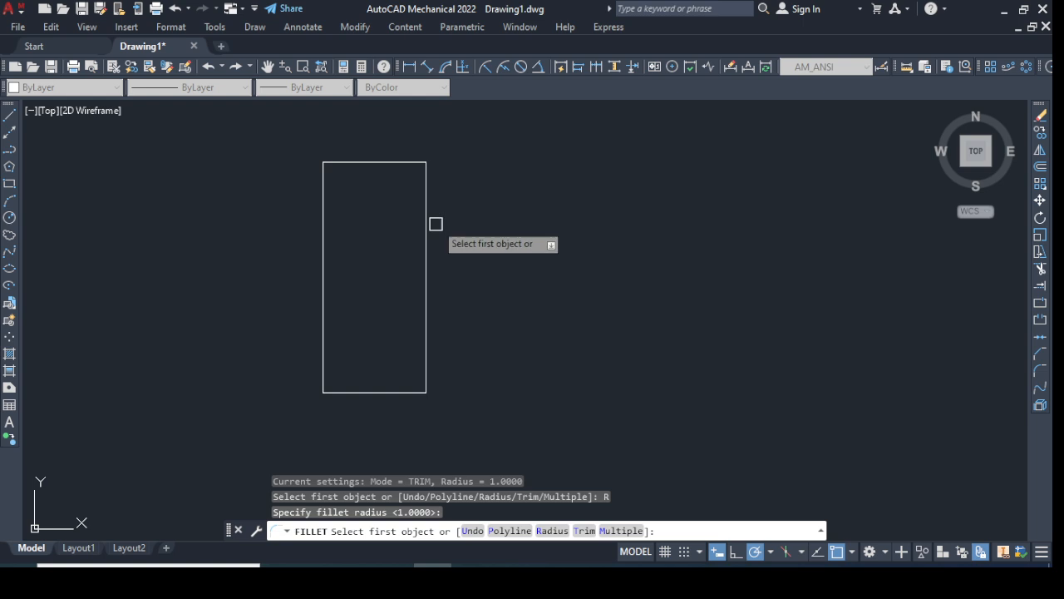
click(426, 192)
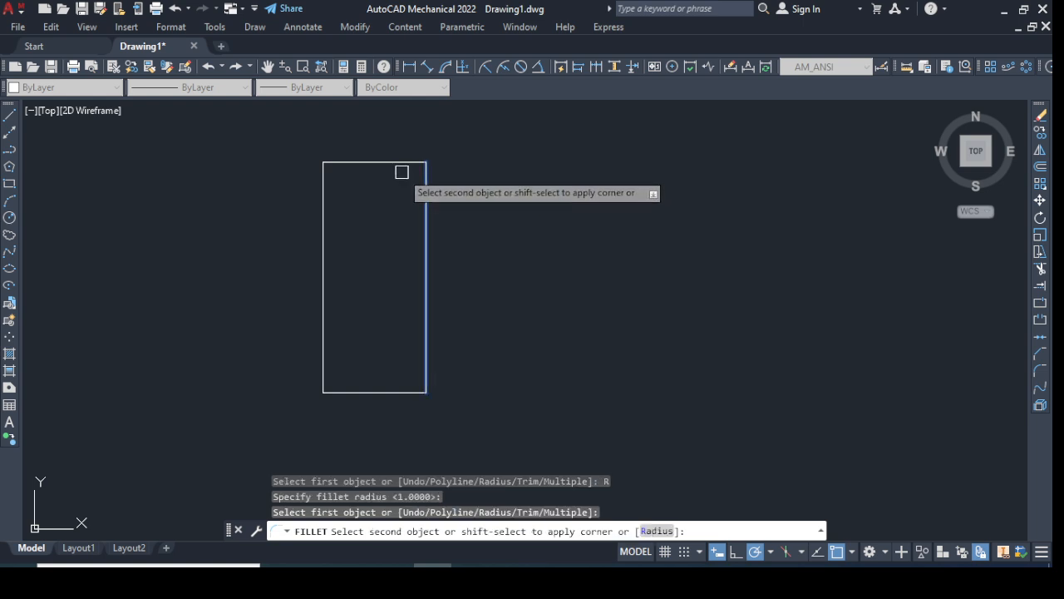
click(400, 163)
scroll(415, 167, up, 8)
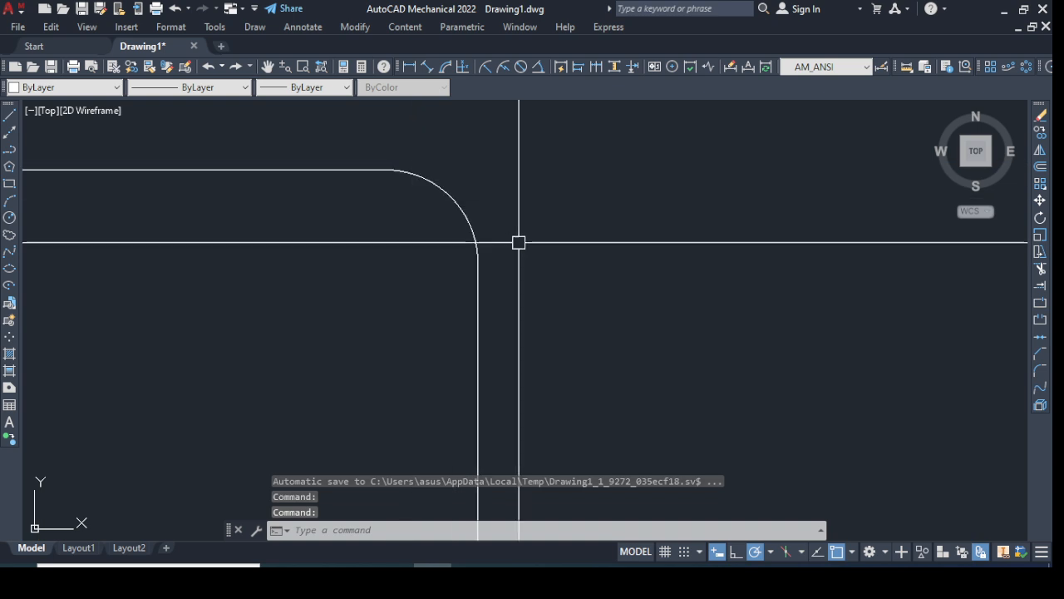
scroll(806, 338, down, 5)
scroll(806, 338, down, 4)
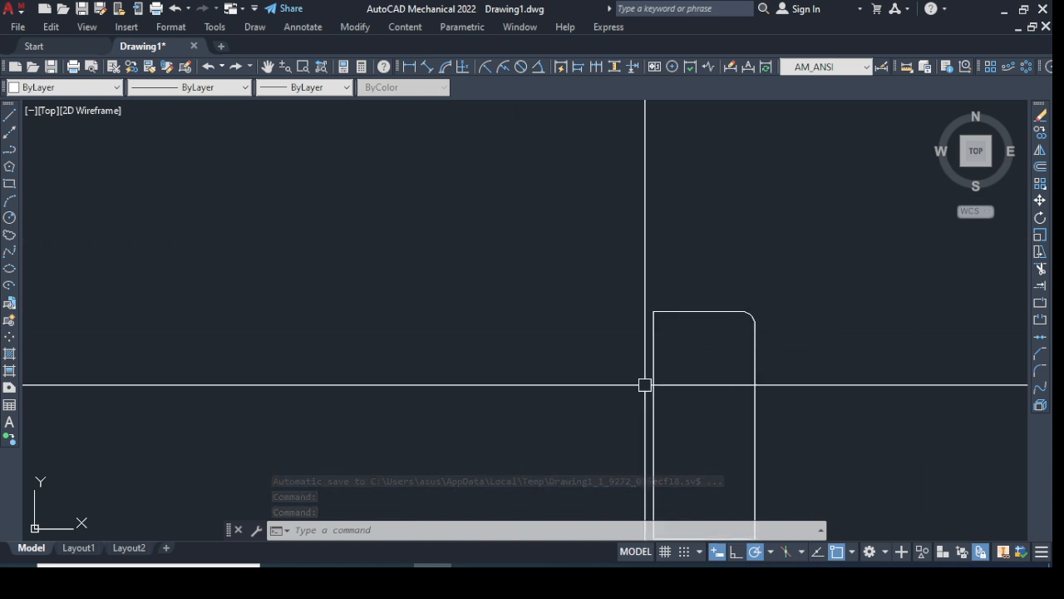
key(Escape)
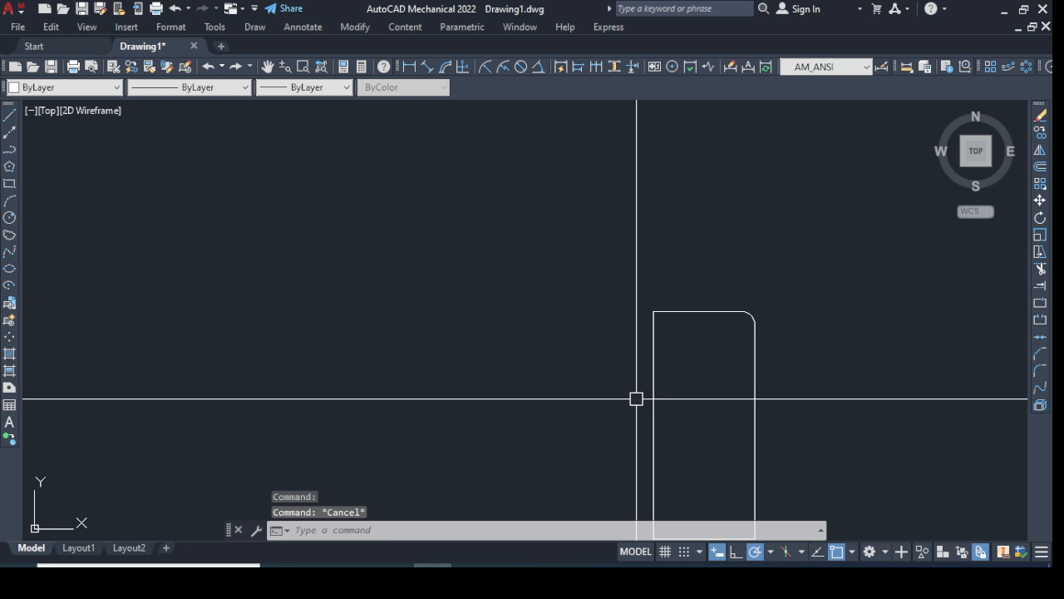
Step: Chamfer the rectangle's upper-left corner with a distance of 1 along the top edge and 2 along the left edge
click(1040, 356)
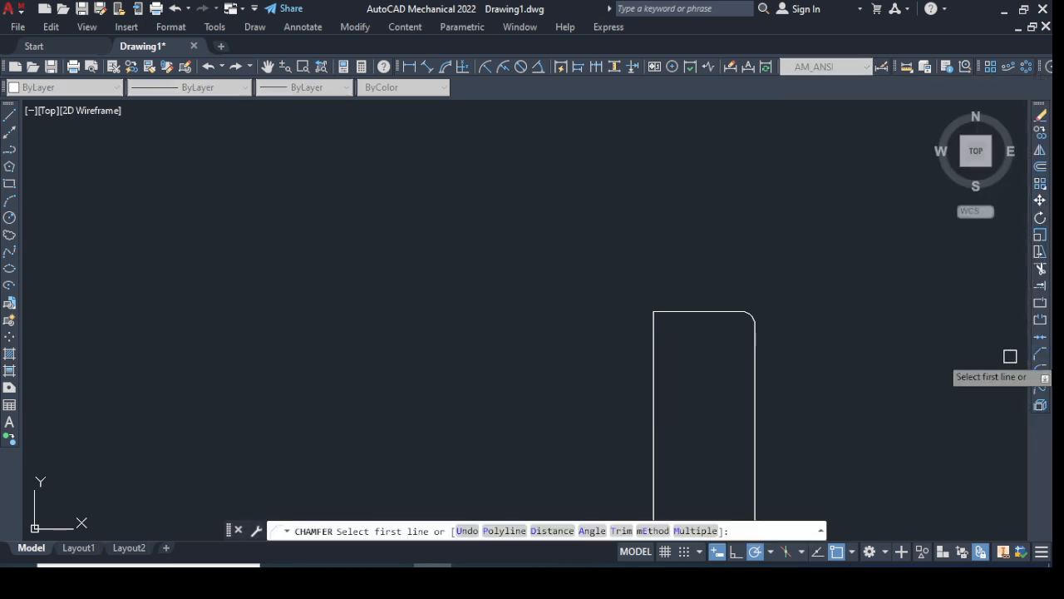
right_click(821, 285)
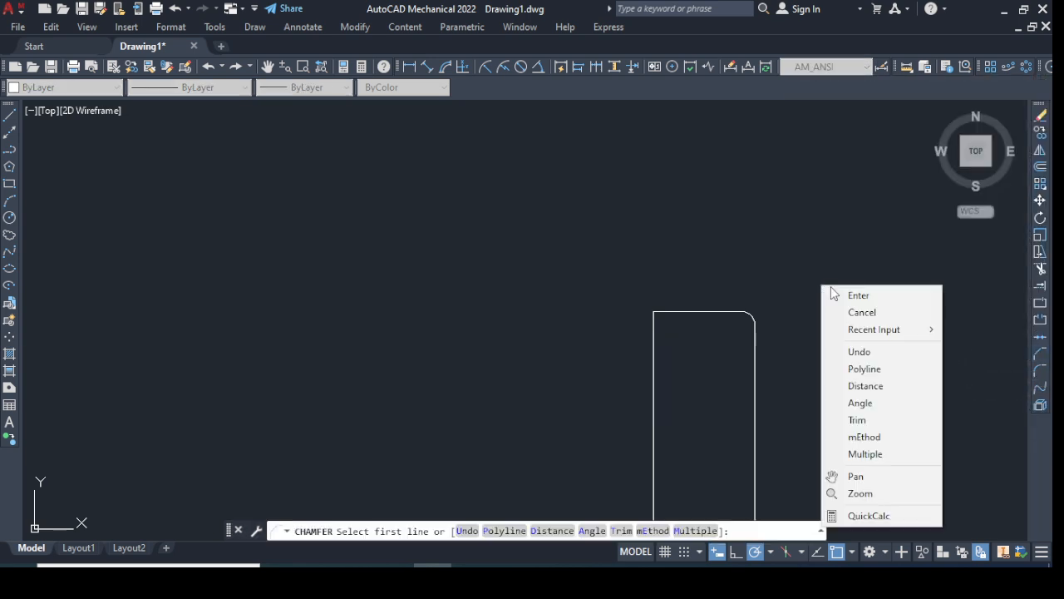
click(866, 385)
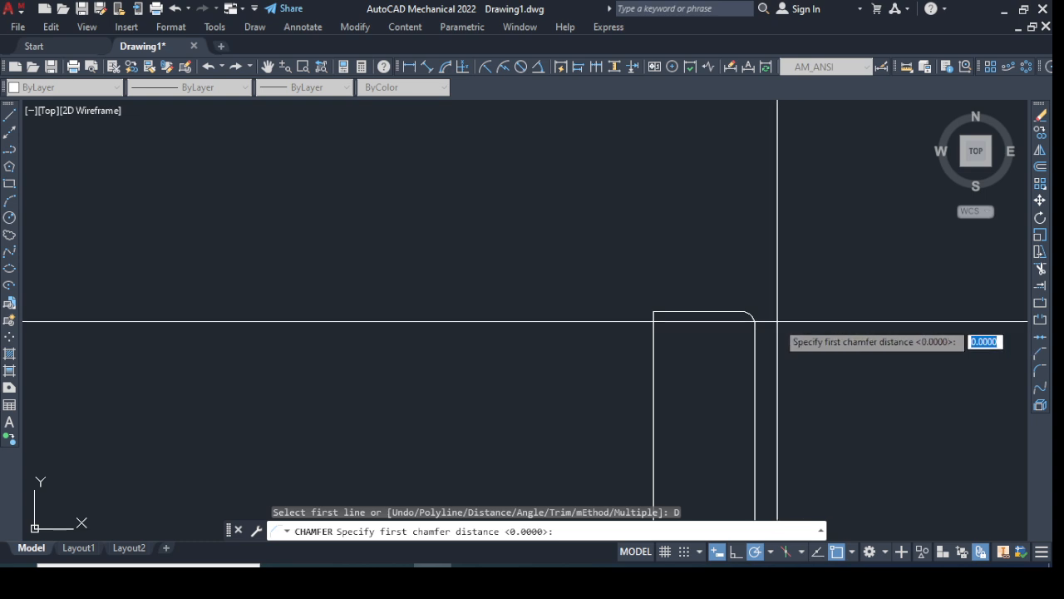
text(1)
key(Return)
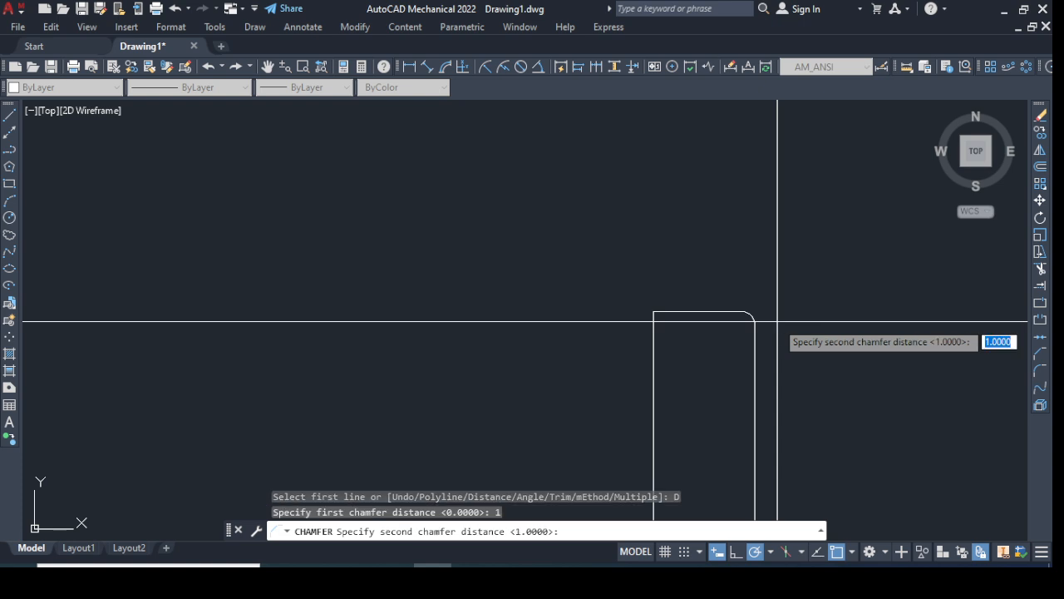
text(2)
key(Return)
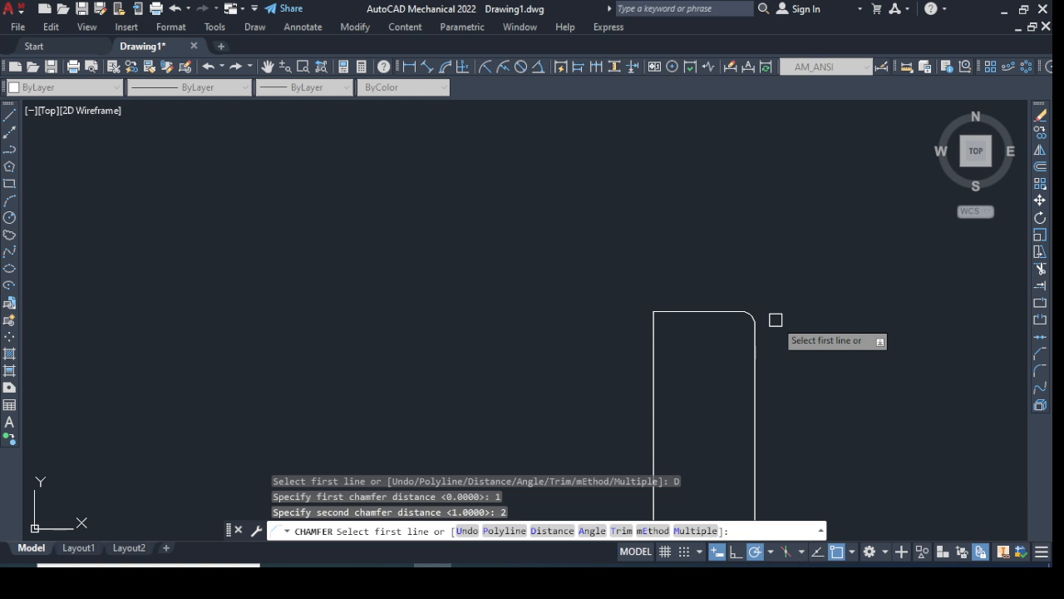
click(703, 310)
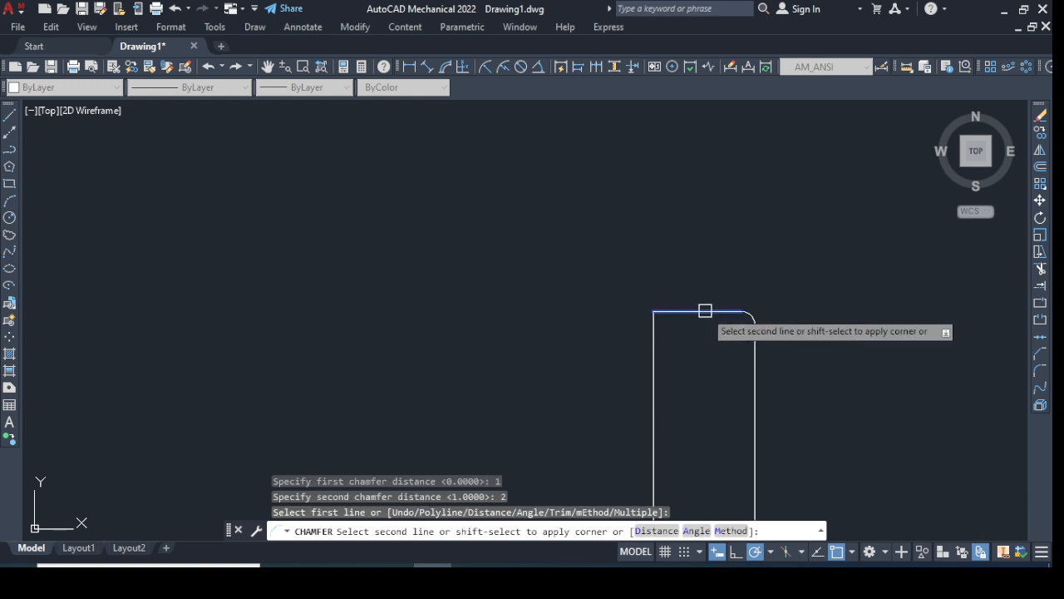
click(647, 372)
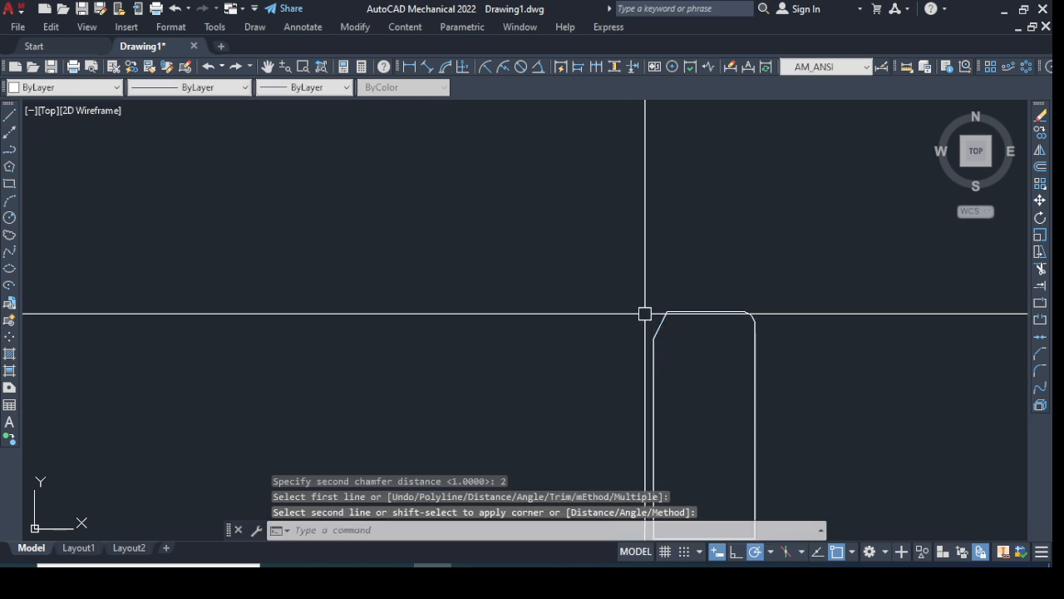
scroll(645, 312, up, 4)
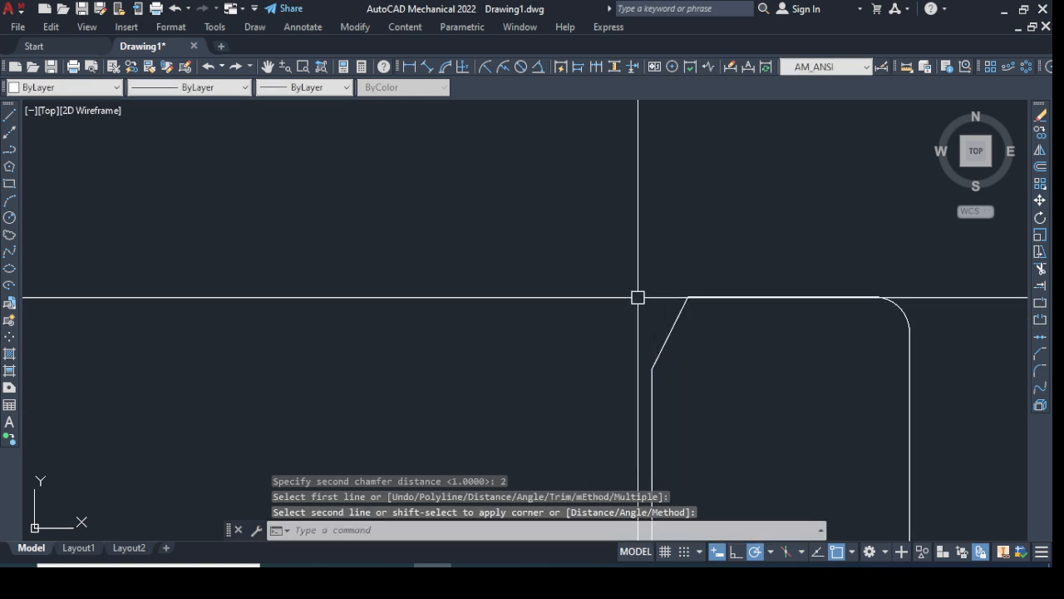
scroll(644, 385, down, 5)
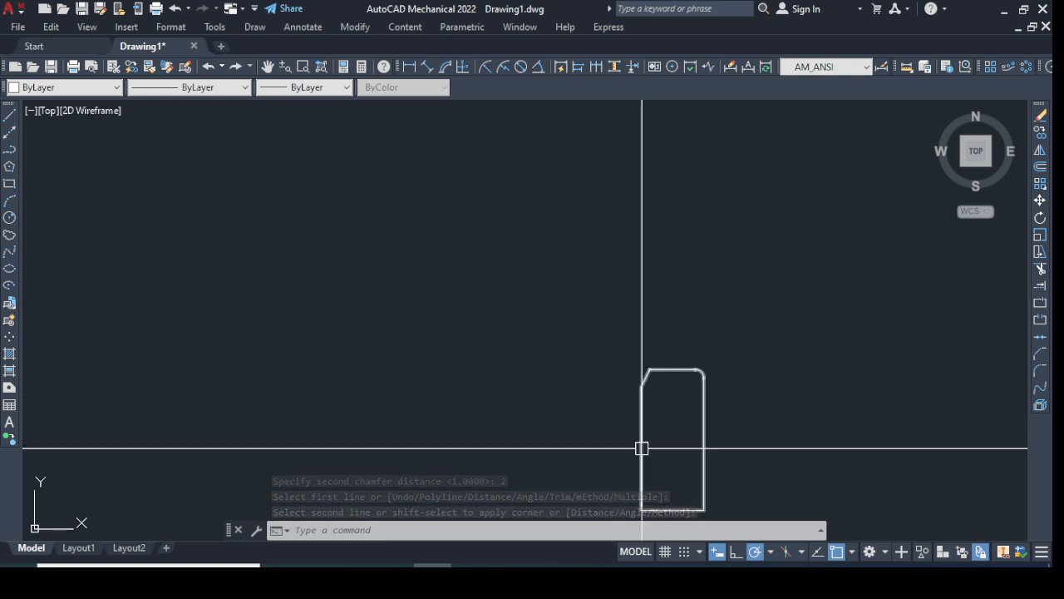
Step: Chamfer the rectangle's lower-left corner with a distance of 1 along the bottom edge and 3 along the left edge
click(1042, 358)
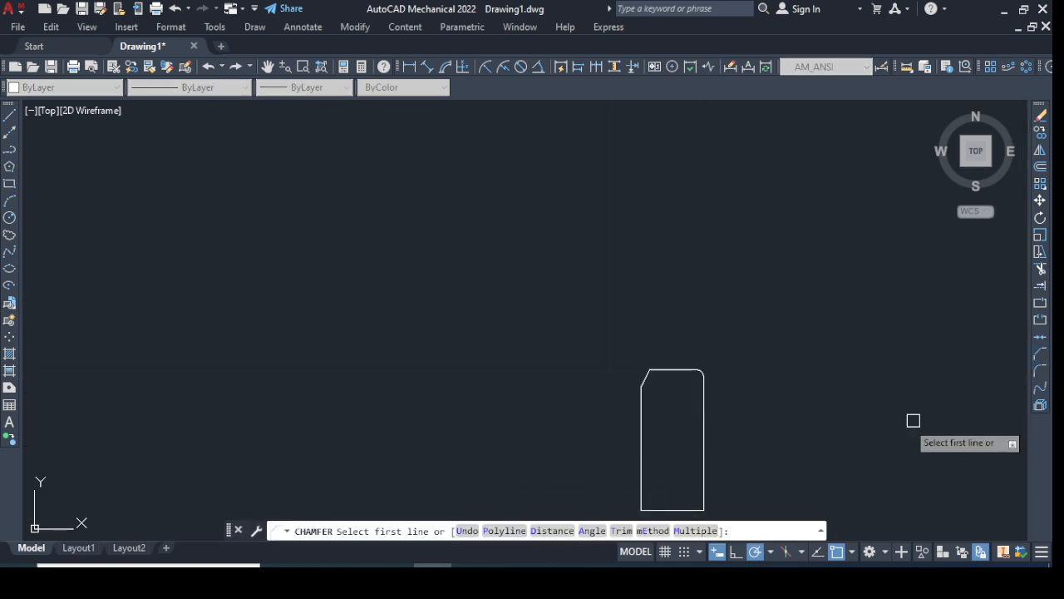
right_click(813, 350)
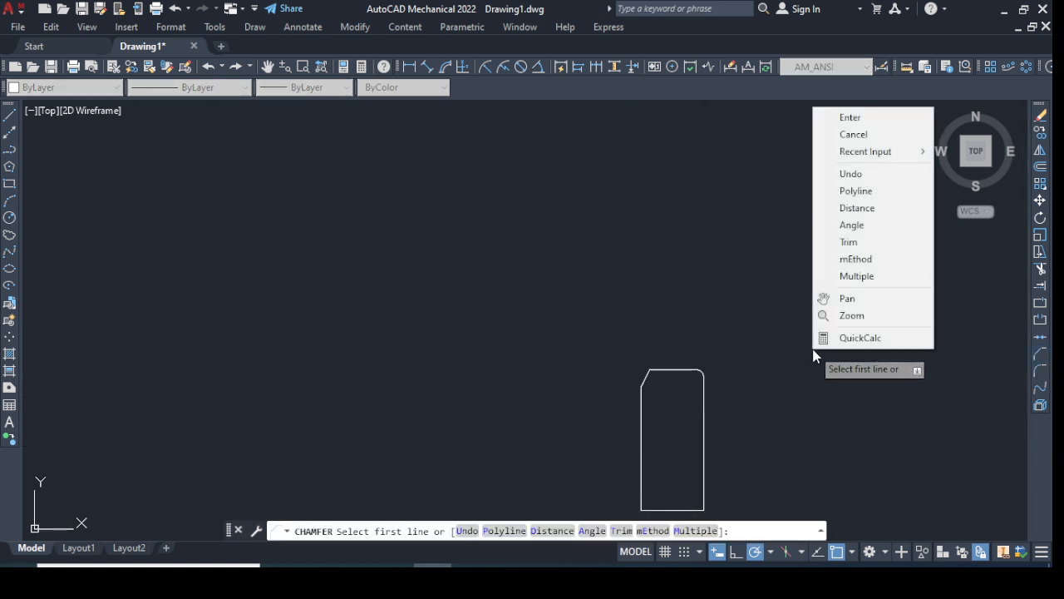
click(857, 208)
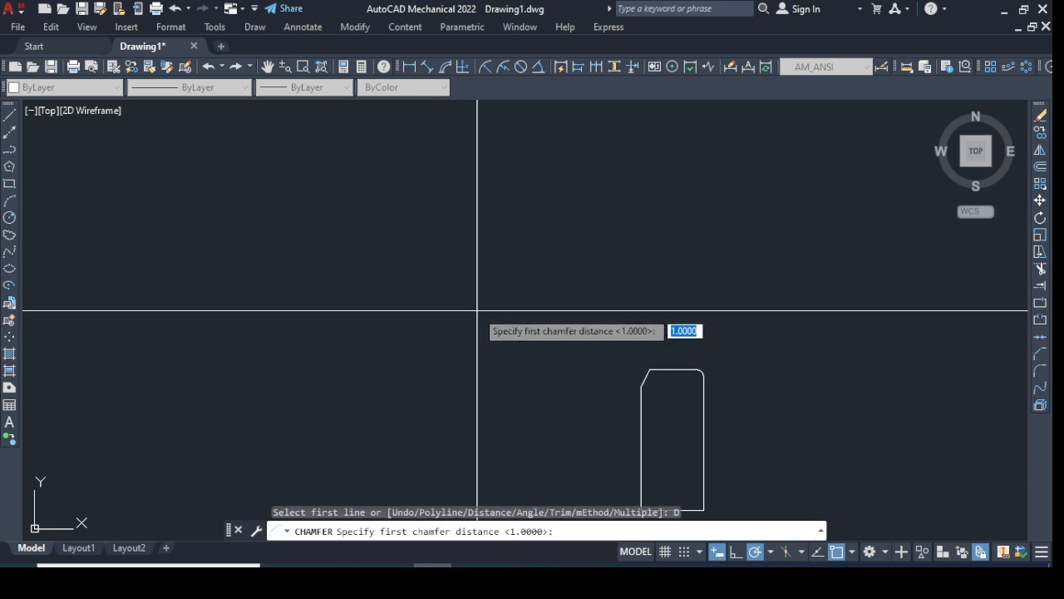
text(2)
key(Return)
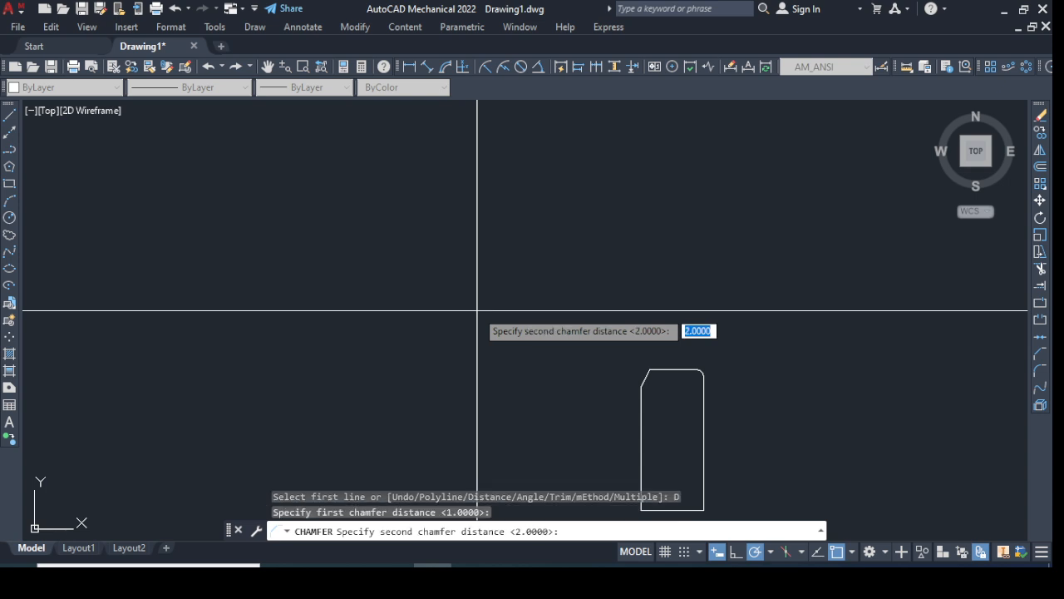
text(3)
key(Return)
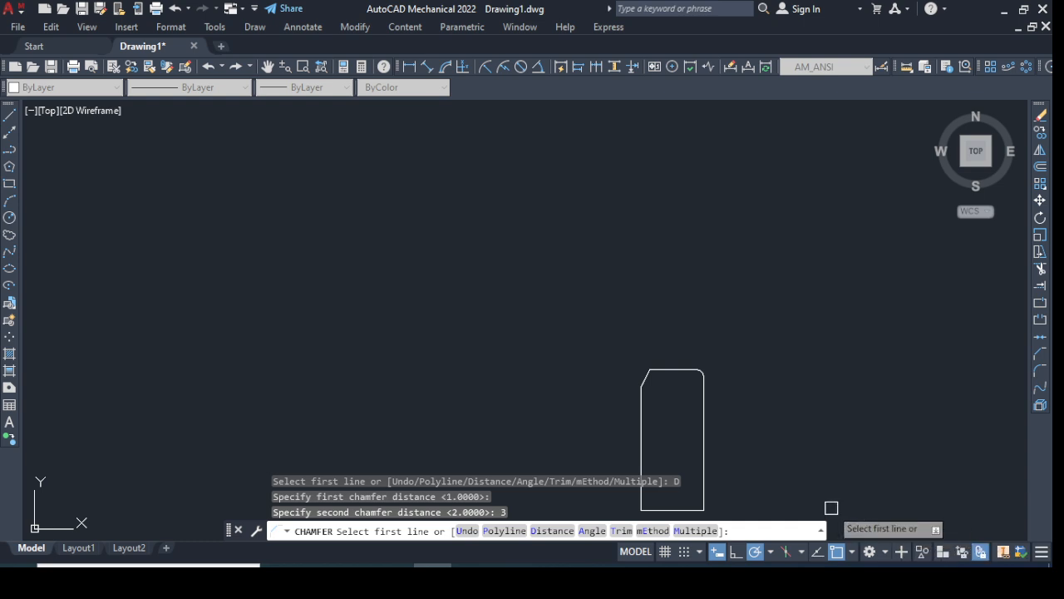
scroll(711, 504, up, 6)
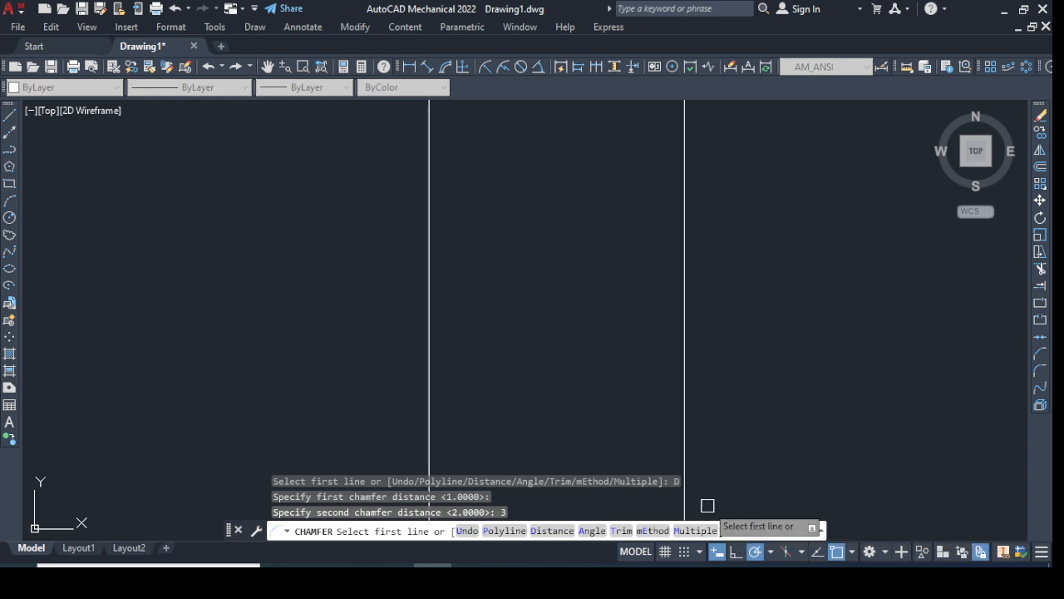
scroll(652, 490, down, 4)
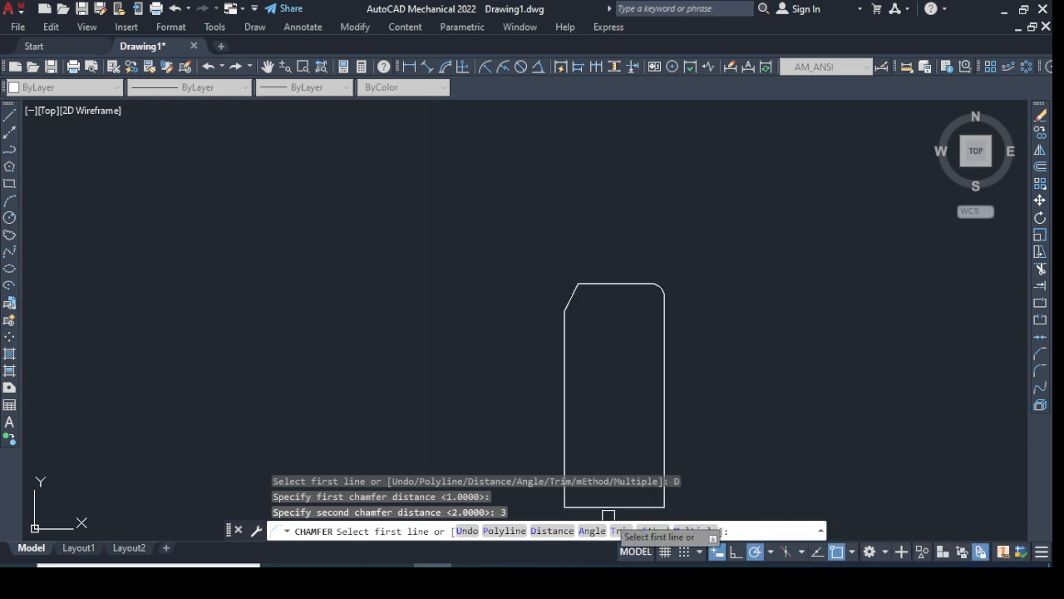
click(584, 506)
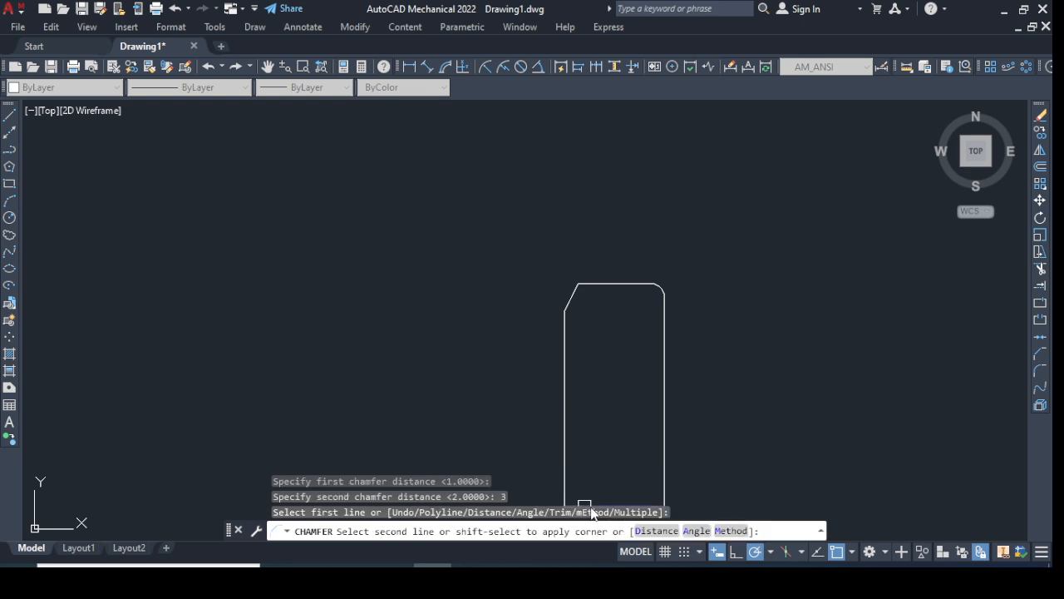
click(567, 467)
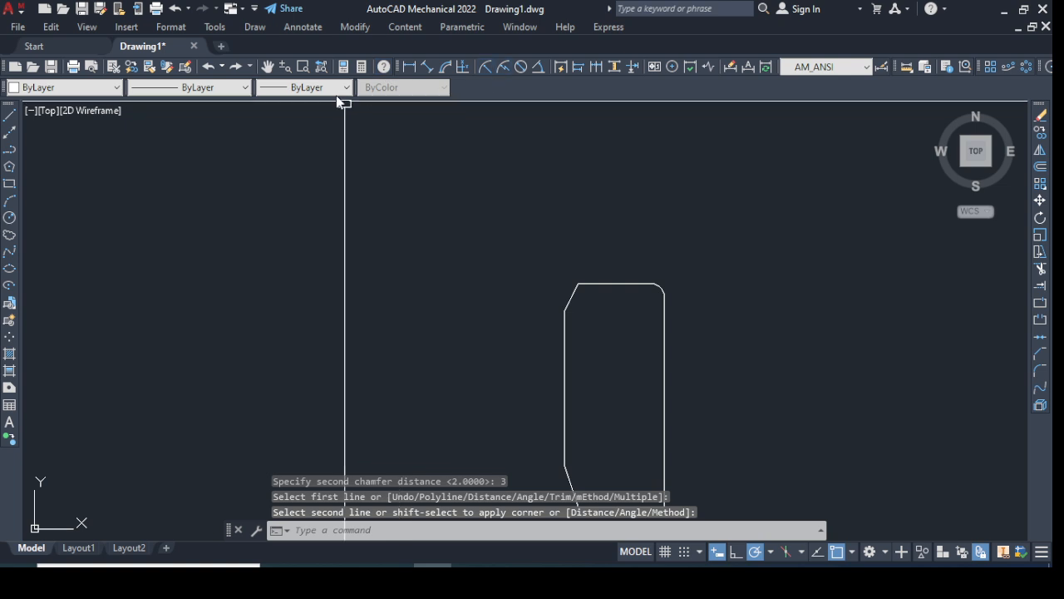
Step: Offset the chamfered and filleted rectangle inward by a distance of 0.5
click(268, 66)
drag(637, 444, 615, 334)
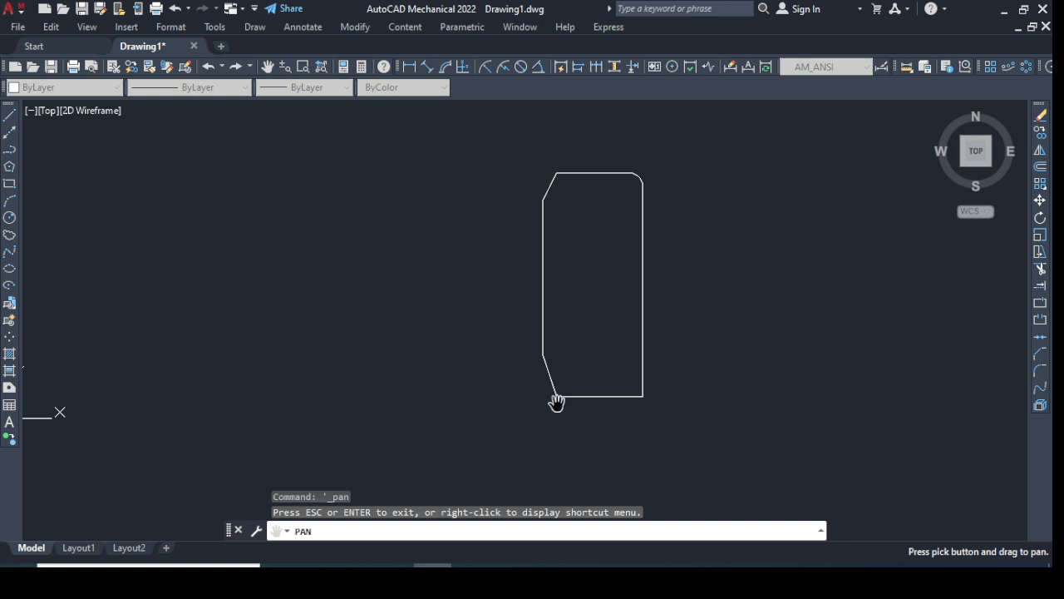
key(Escape)
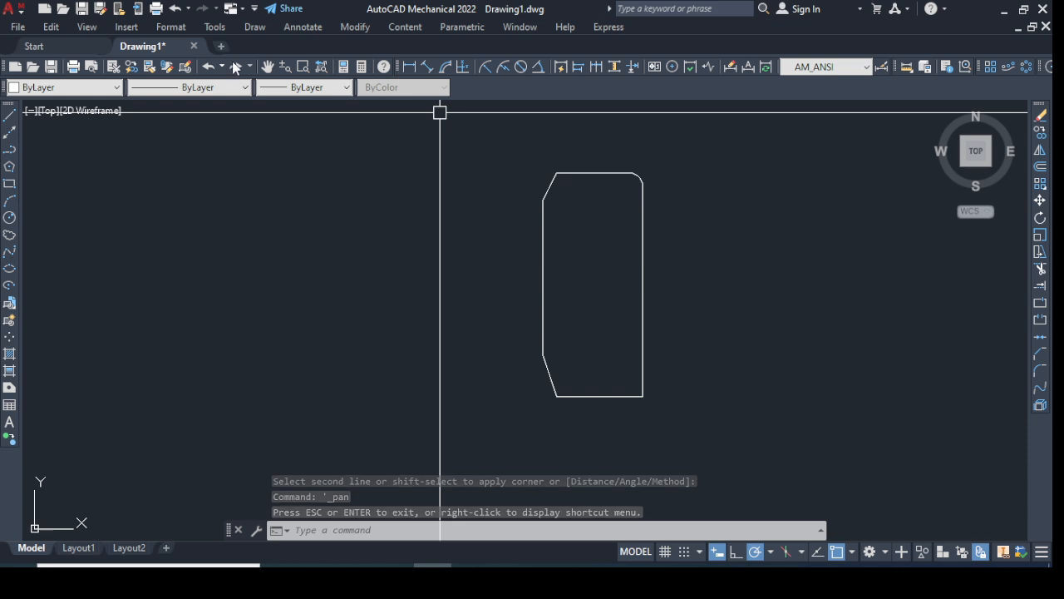
click(267, 67)
drag(600, 258, 449, 276)
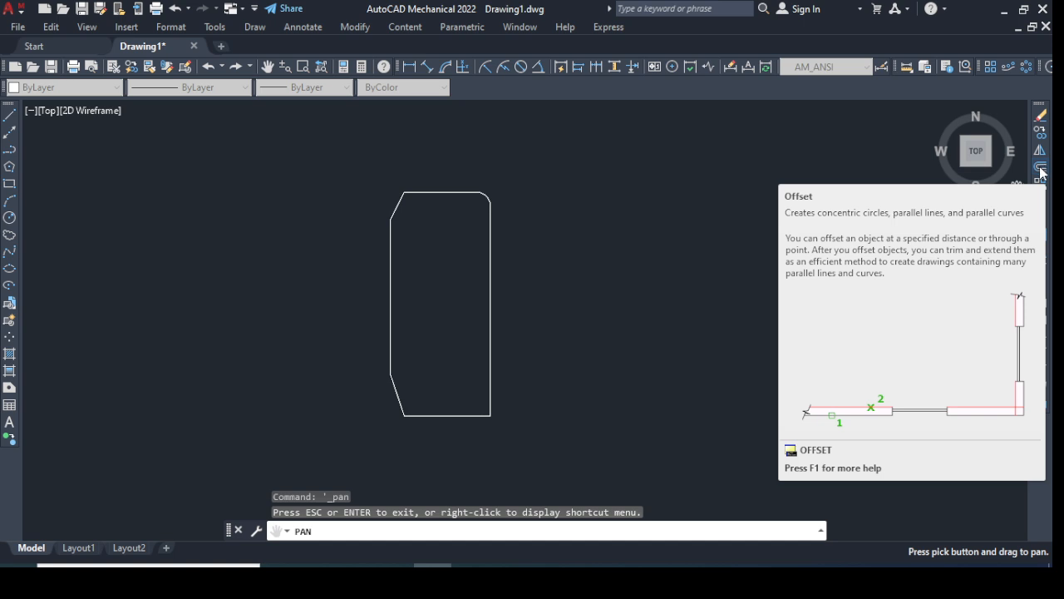
click(1040, 170)
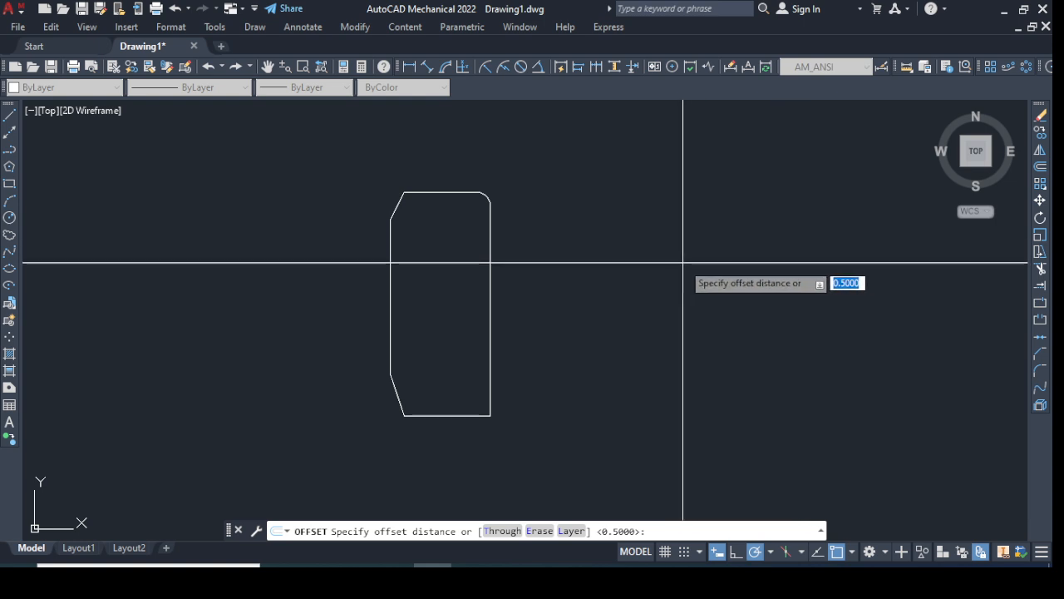
key(Return)
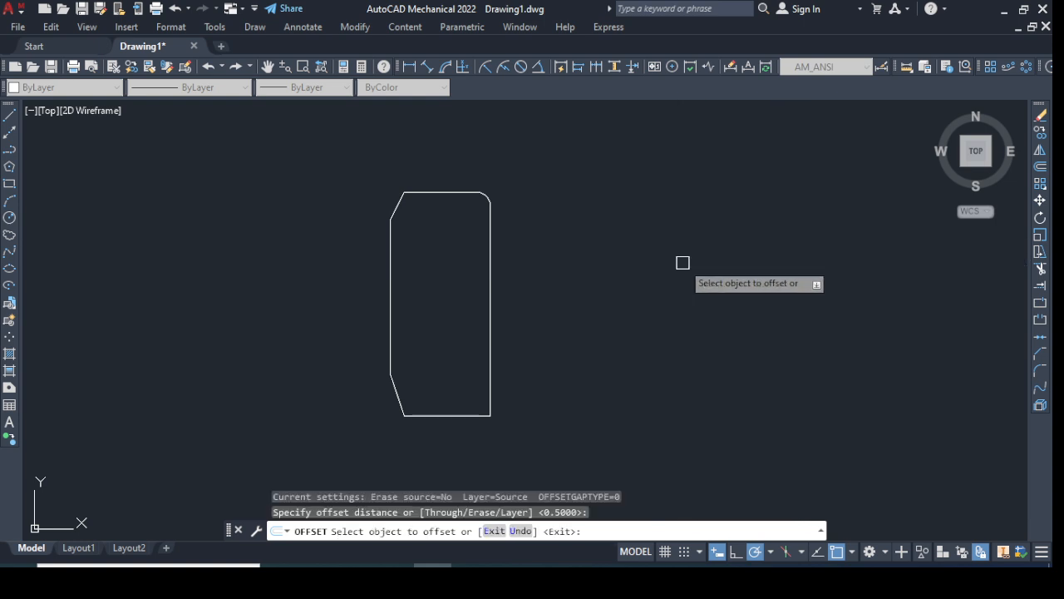
click(490, 266)
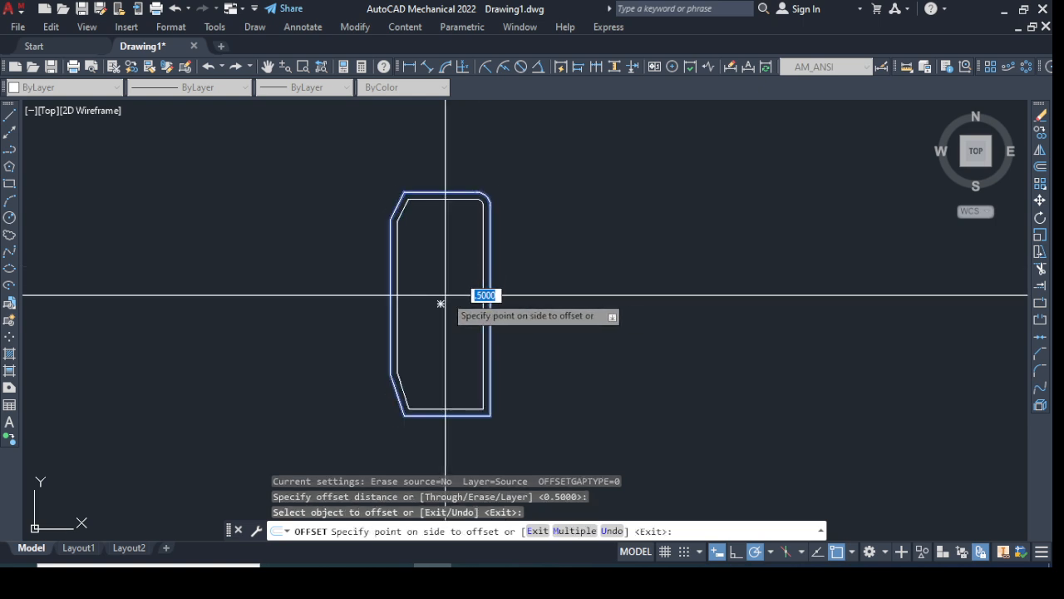
click(446, 295)
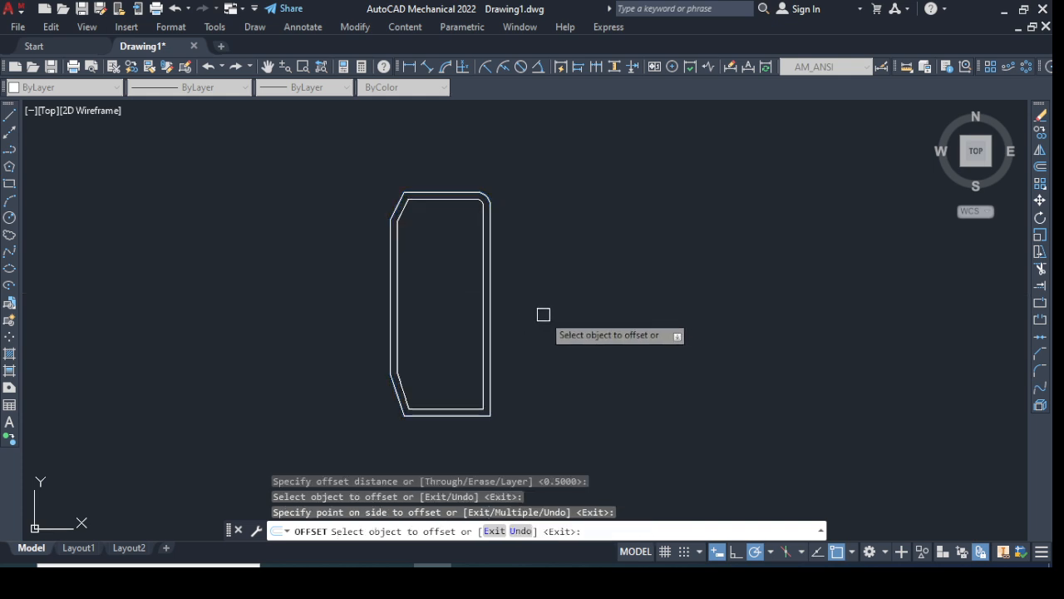
Step: Draw a circle at the centre of the rectangle, sized to fit just inside the inner outline
click(9, 219)
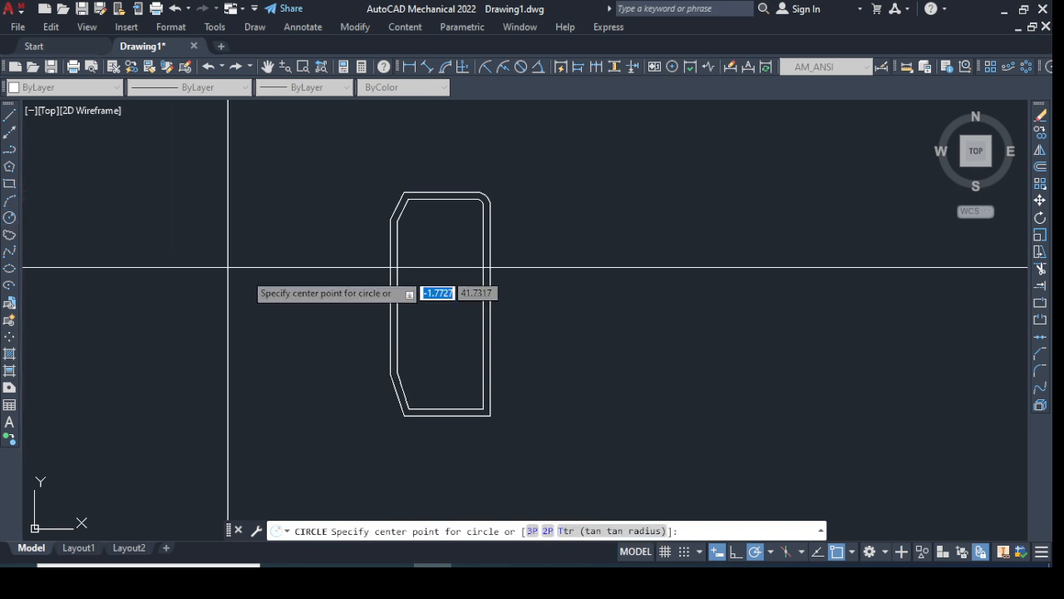
click(440, 303)
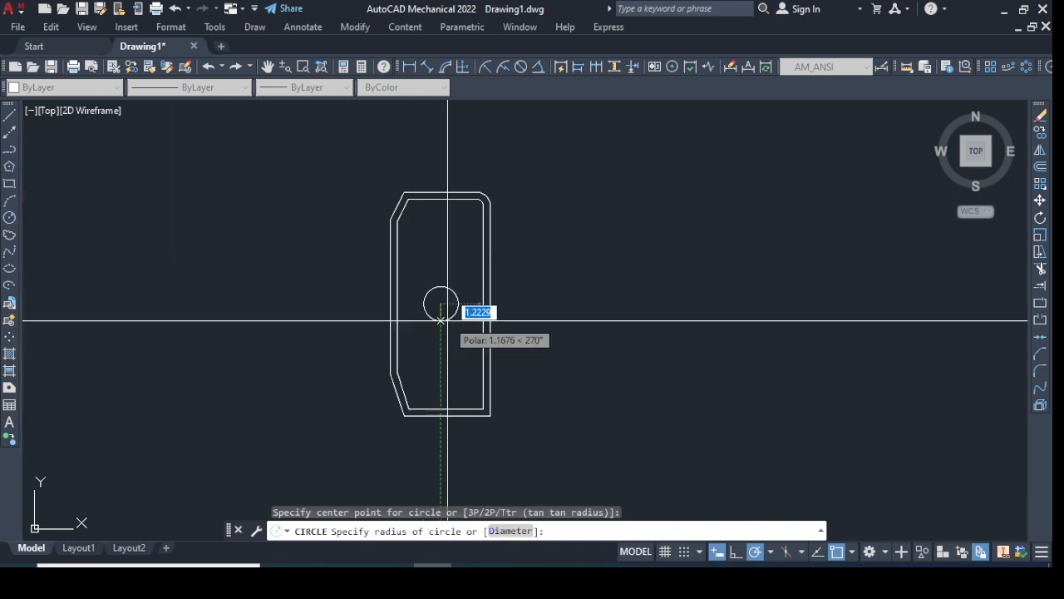
click(457, 331)
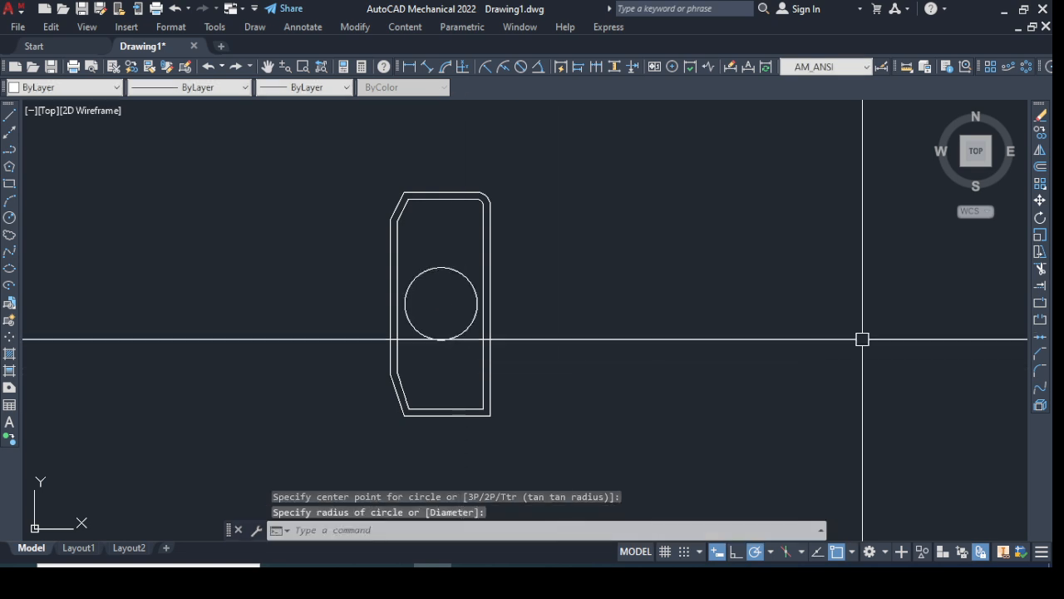
Step: Offset the circle inward by a distance of 1
click(1039, 170)
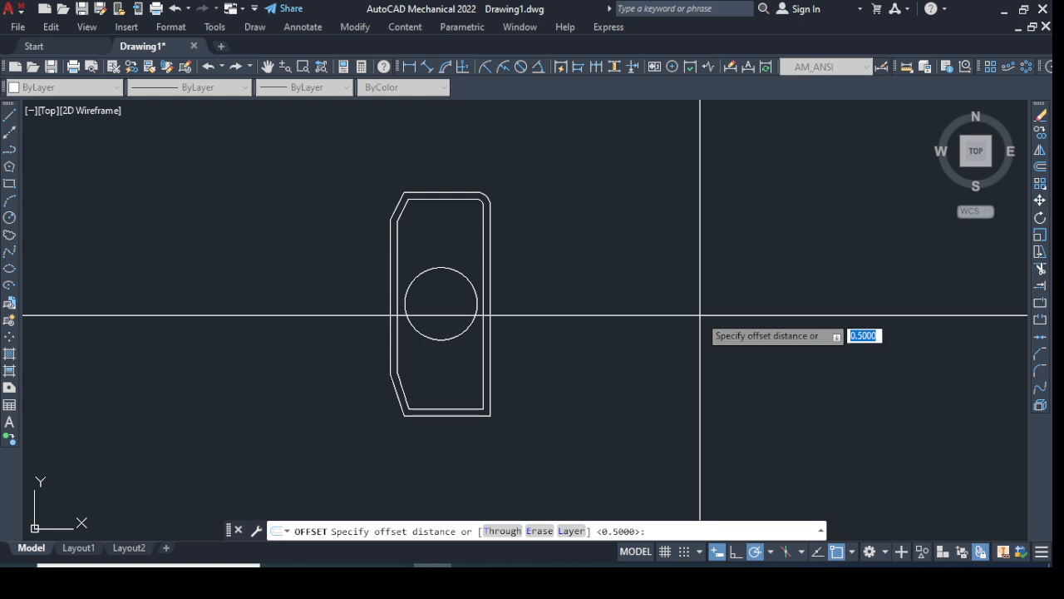
text(1)
key(Return)
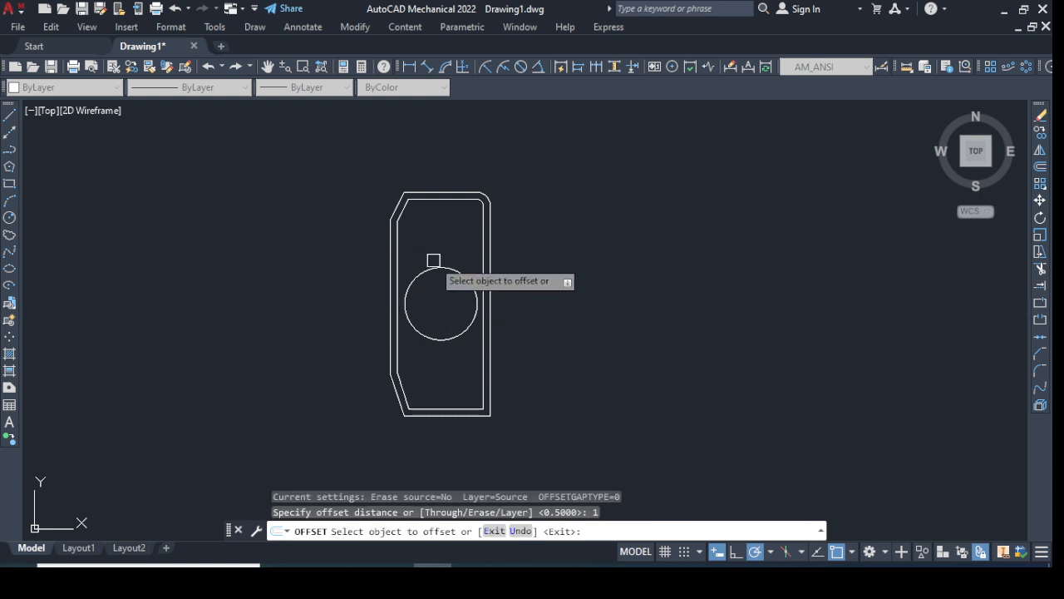
click(442, 268)
click(444, 304)
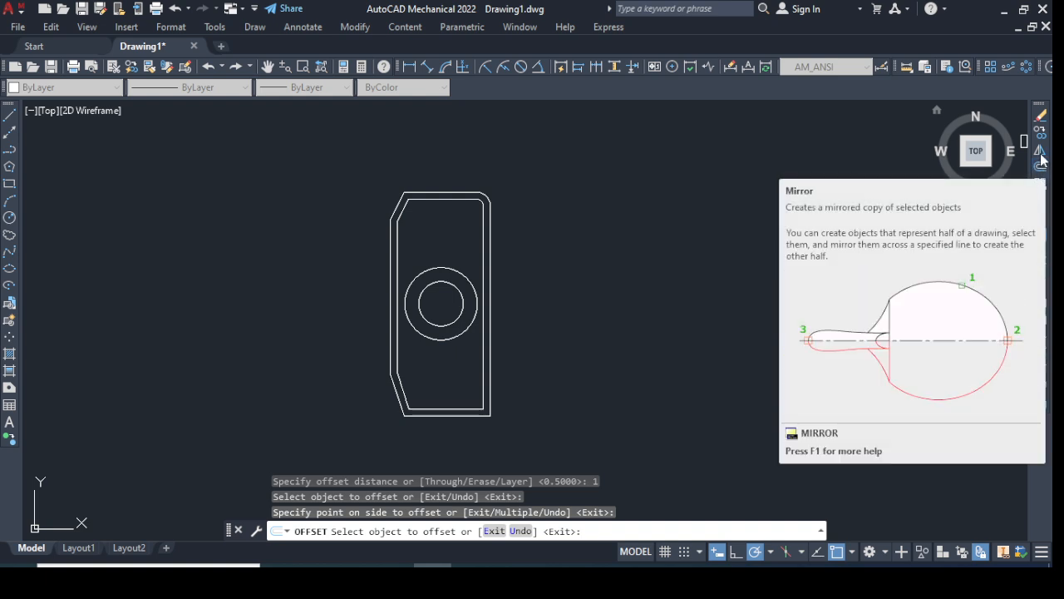
Step: Mirror both outlines and both circles across a vertical line to the right of the part, keeping the source objects
click(1040, 150)
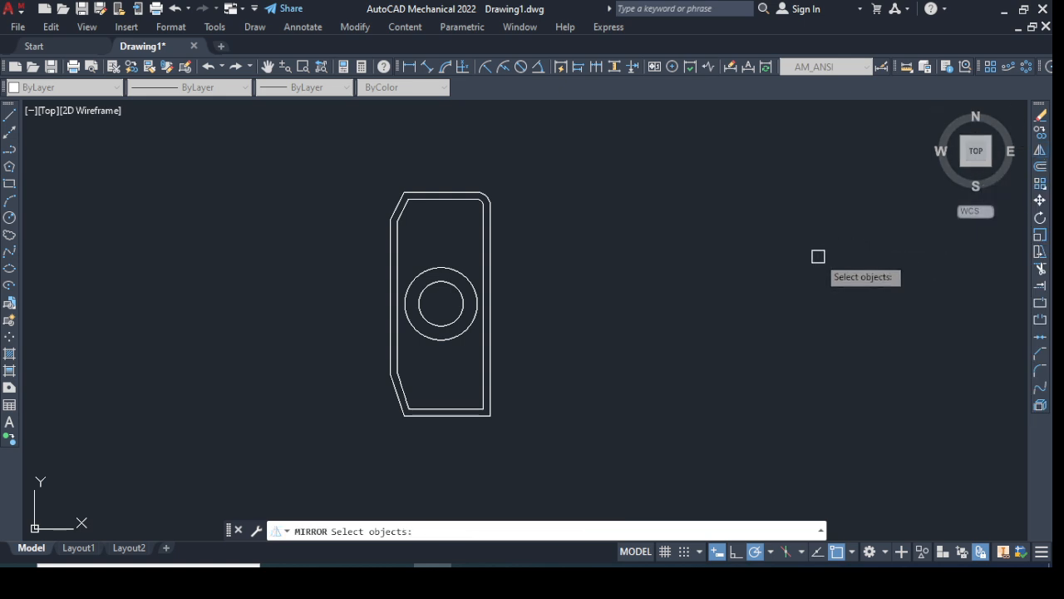
click(457, 317)
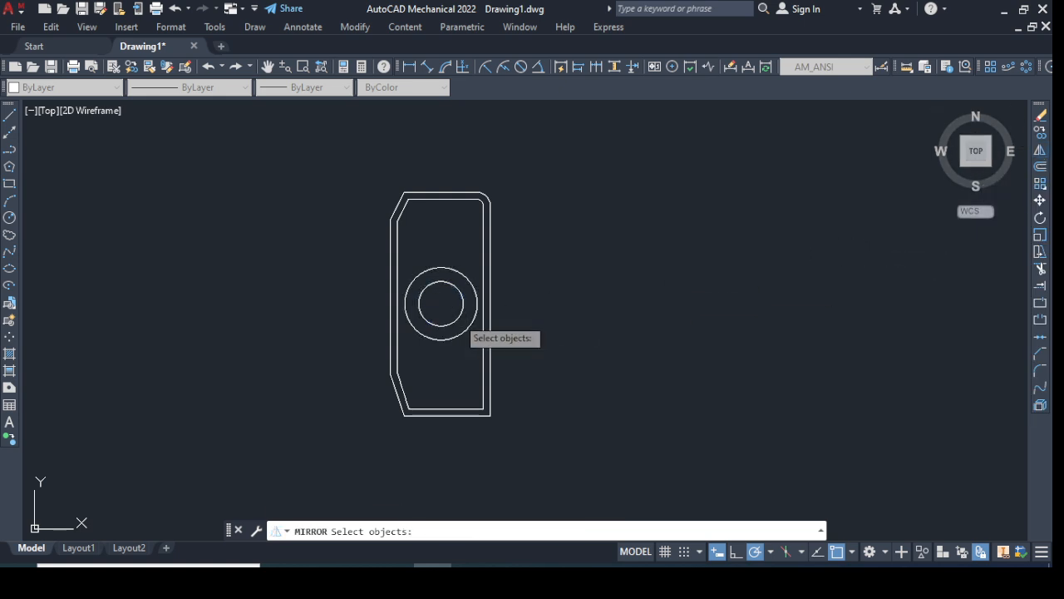
click(467, 331)
click(479, 341)
click(489, 354)
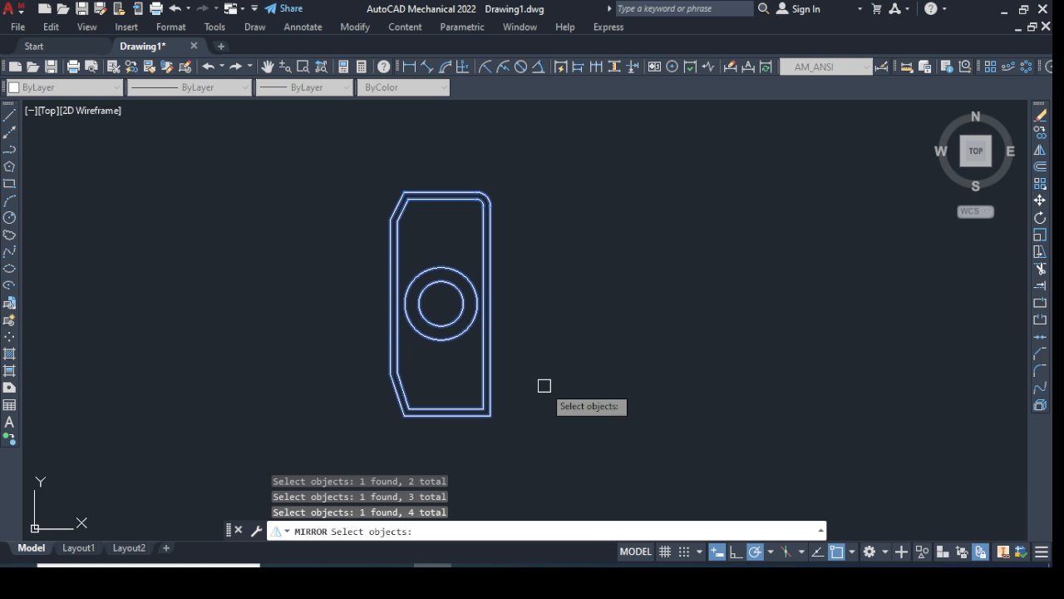
key(Return)
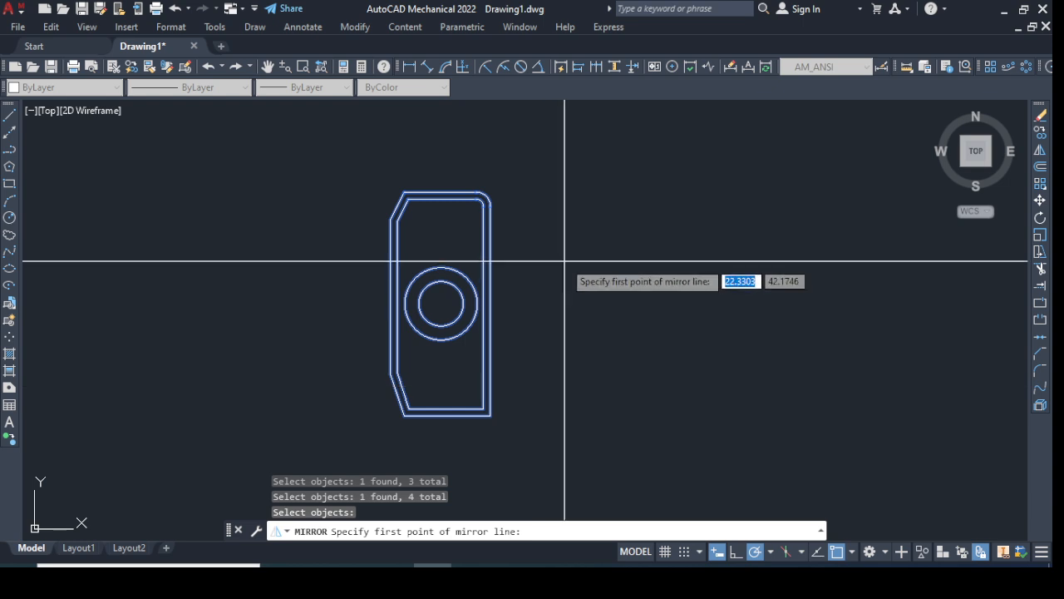
click(566, 161)
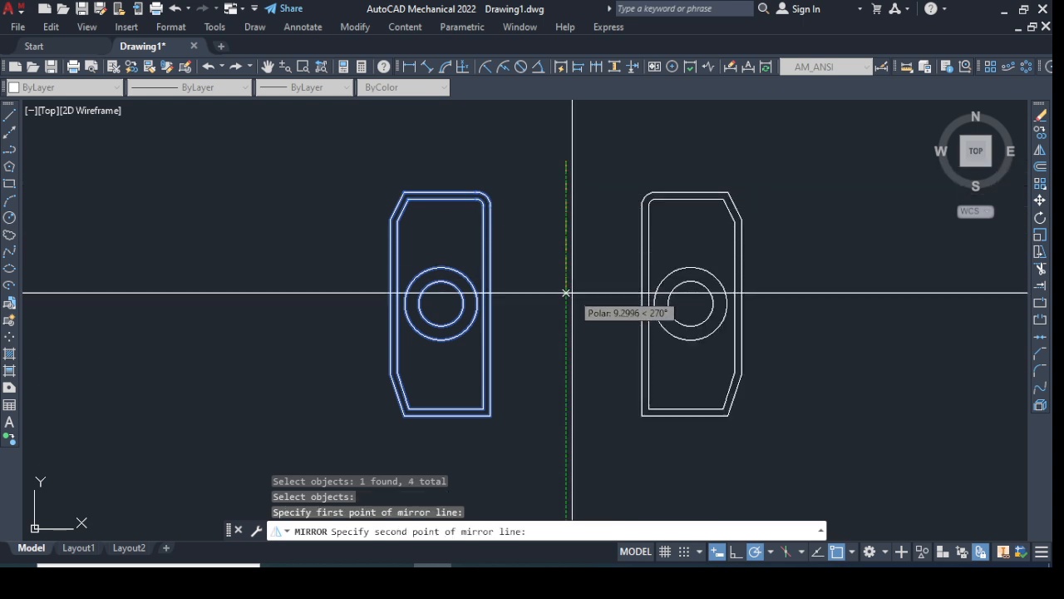
click(566, 439)
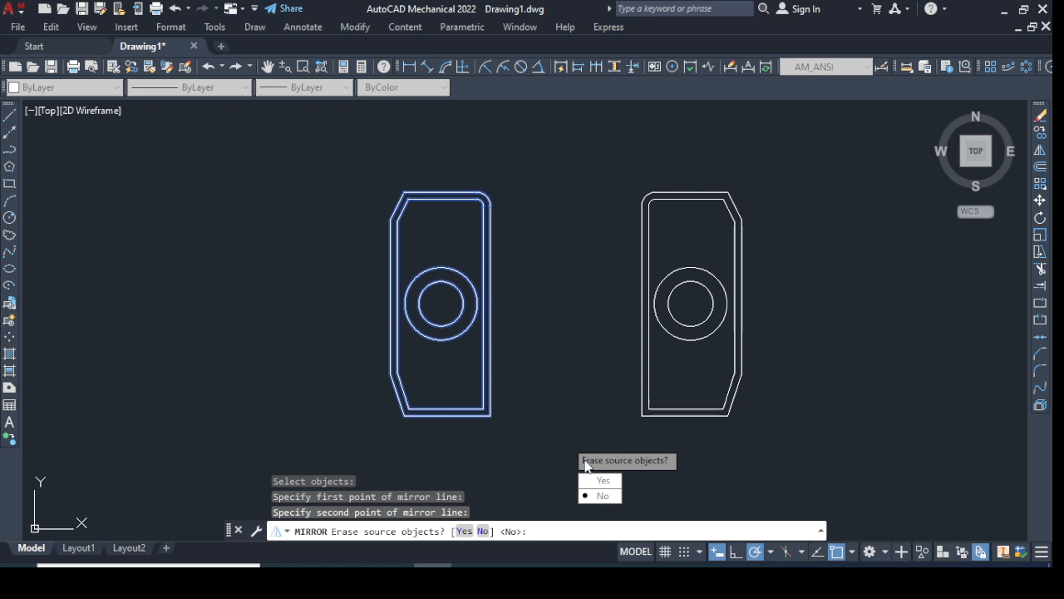
click(617, 497)
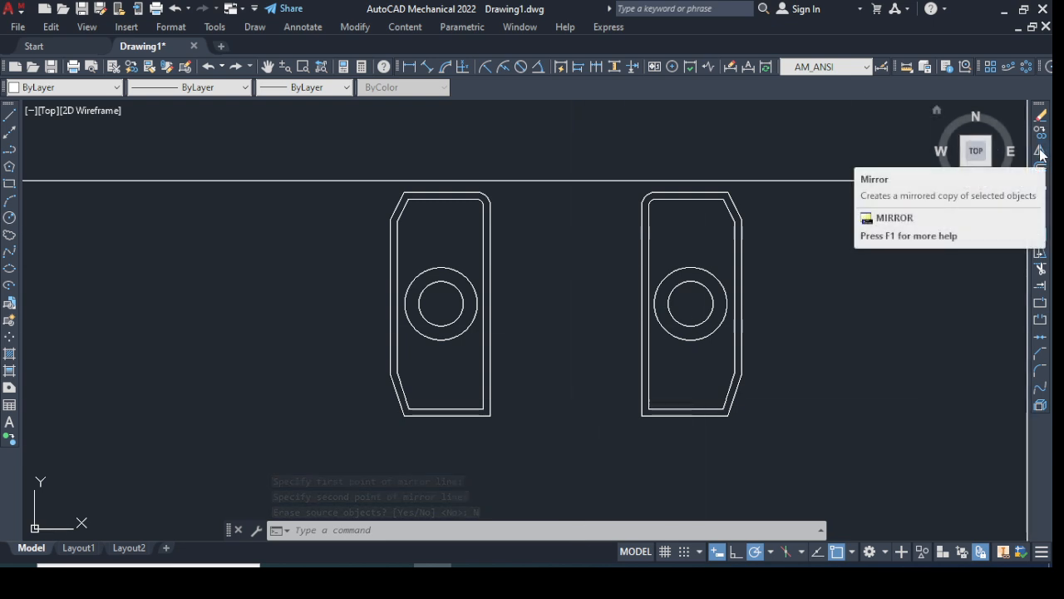
Step: Mirror both parts, including their outlines and circles, across a horizontal line just above them, keeping the source objects
scroll(588, 217, down, 3)
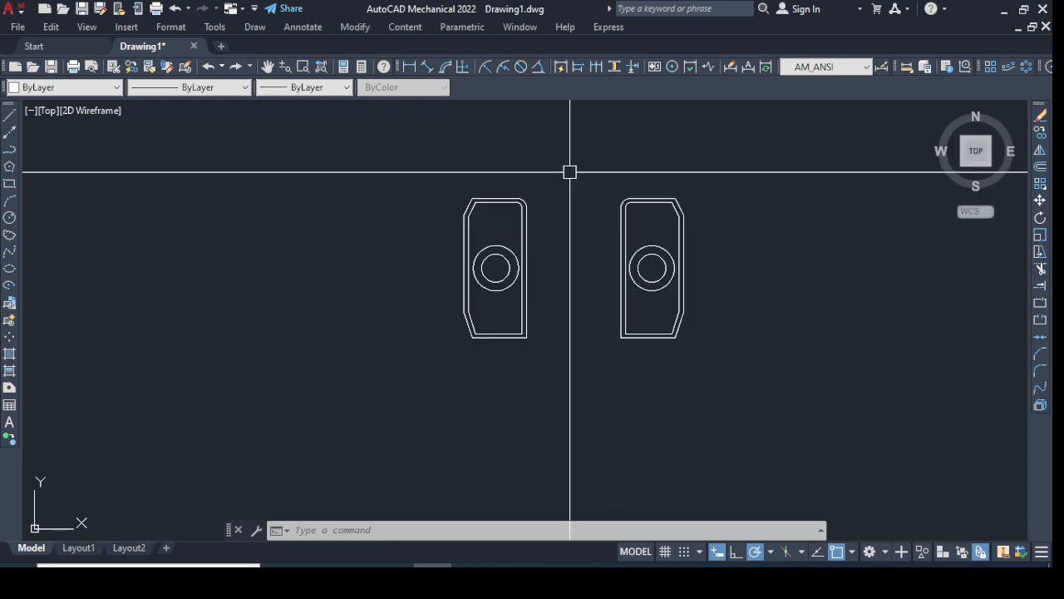
click(267, 66)
mouse_move(565, 176)
mouse_down()
mouse_move(574, 183)
mouse_move(563, 268)
mouse_up()
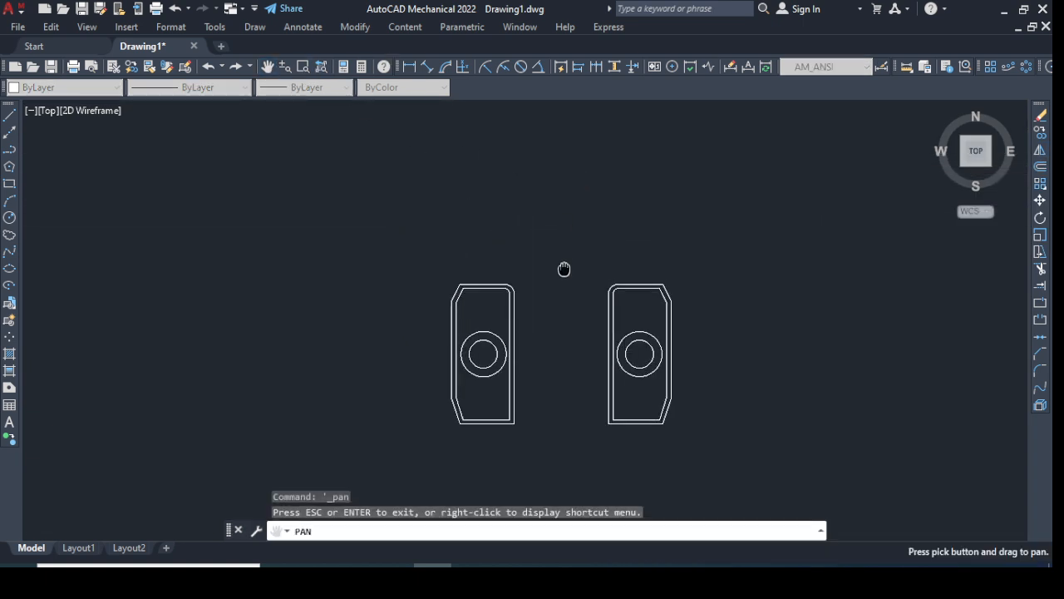
click(1040, 150)
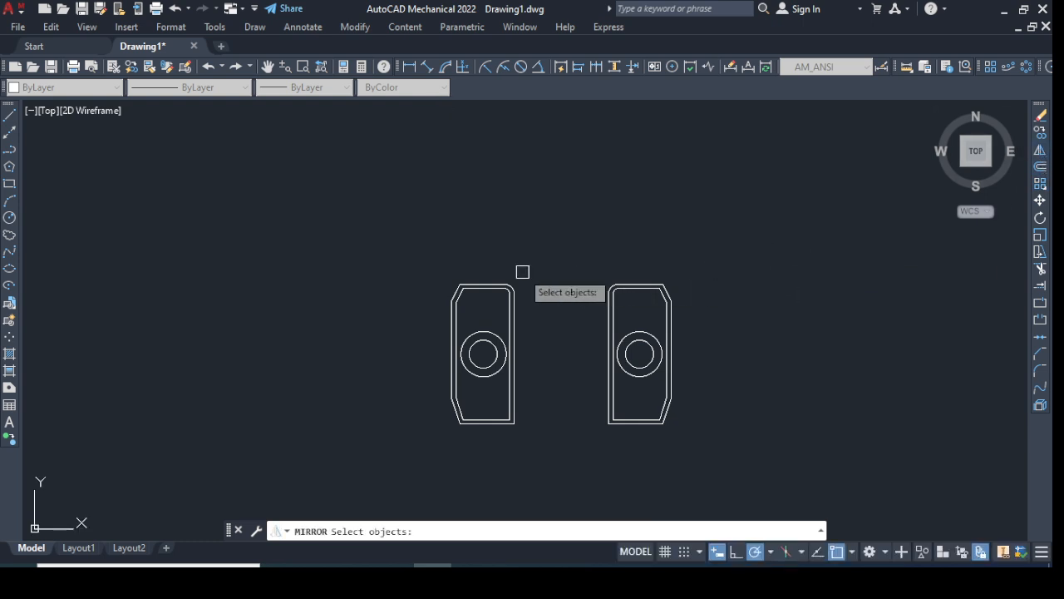
click(457, 298)
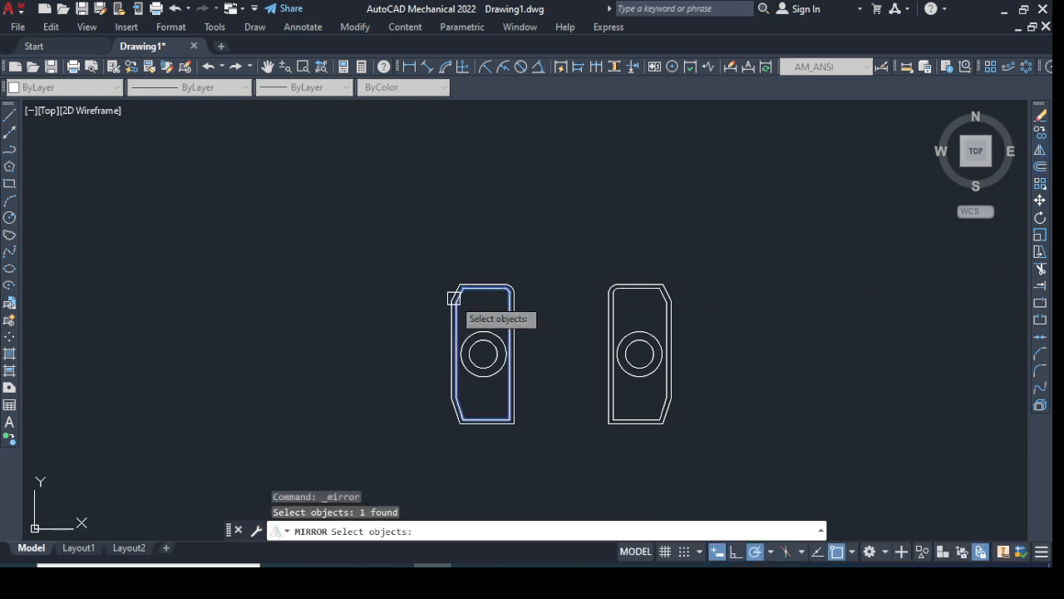
click(455, 297)
click(491, 371)
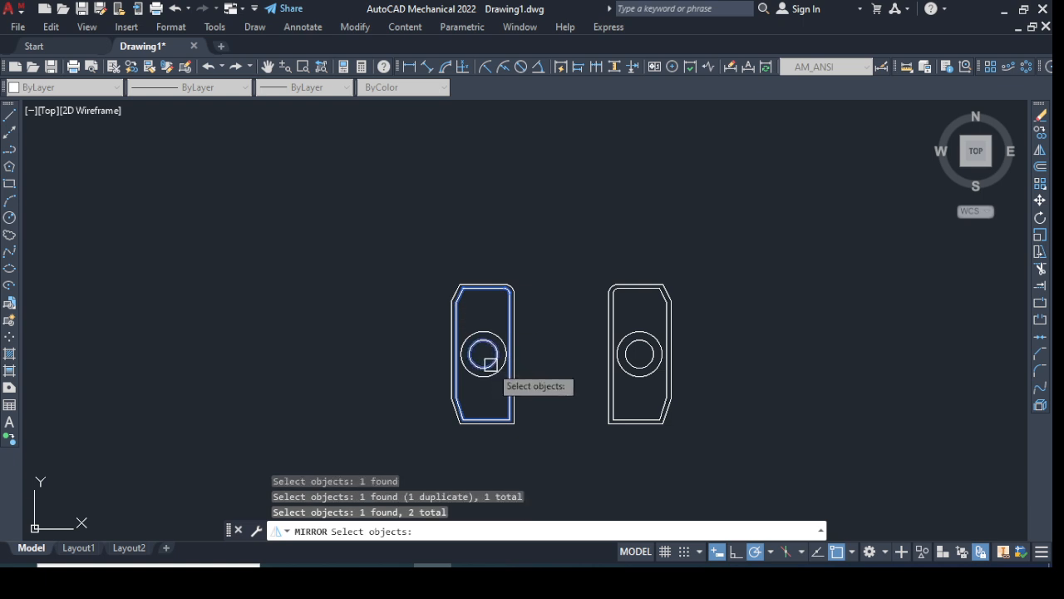
click(491, 374)
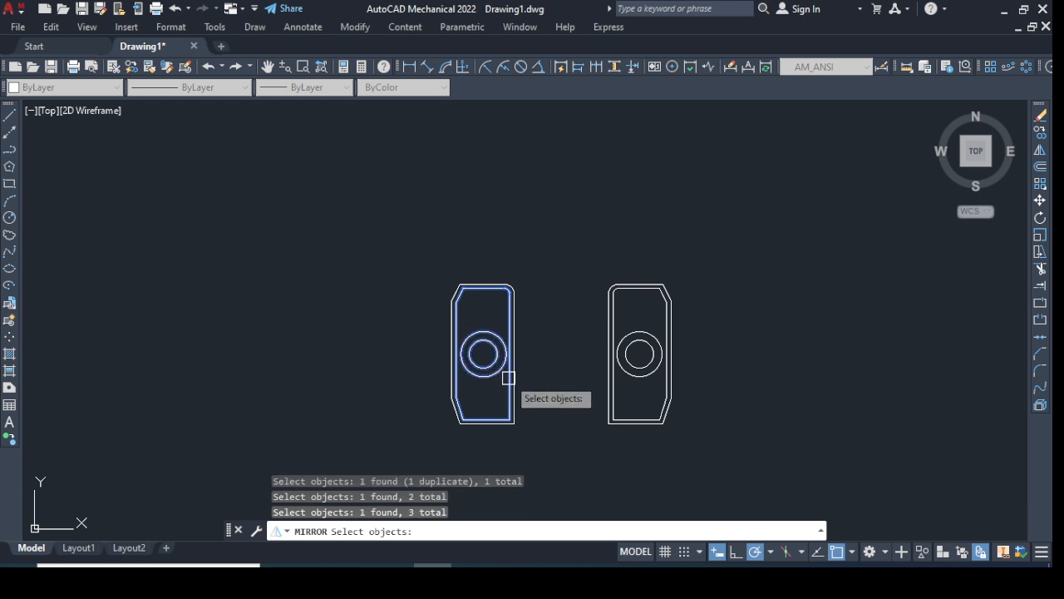
click(516, 420)
click(612, 412)
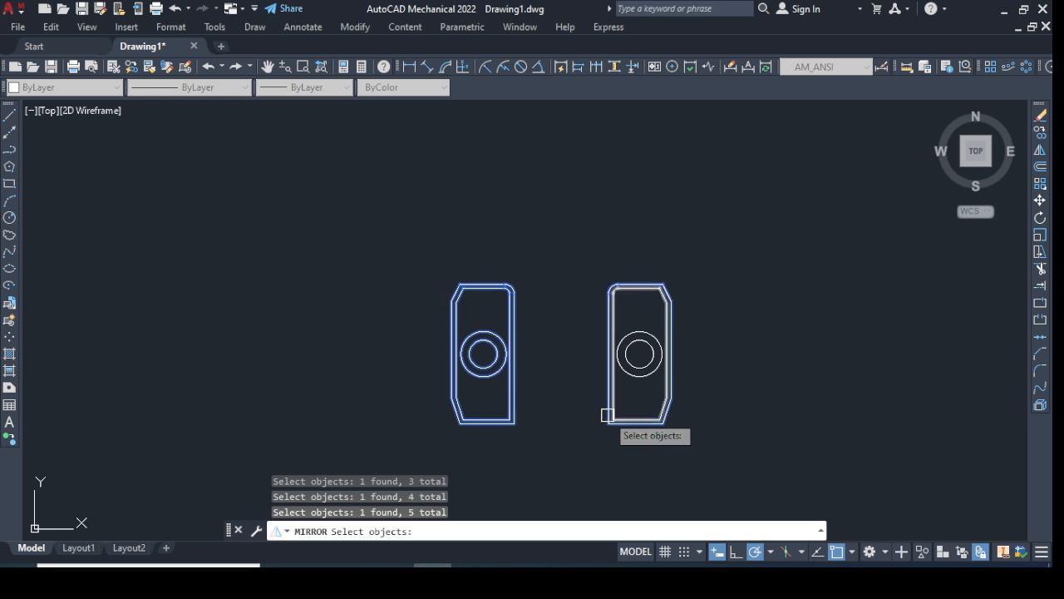
click(613, 413)
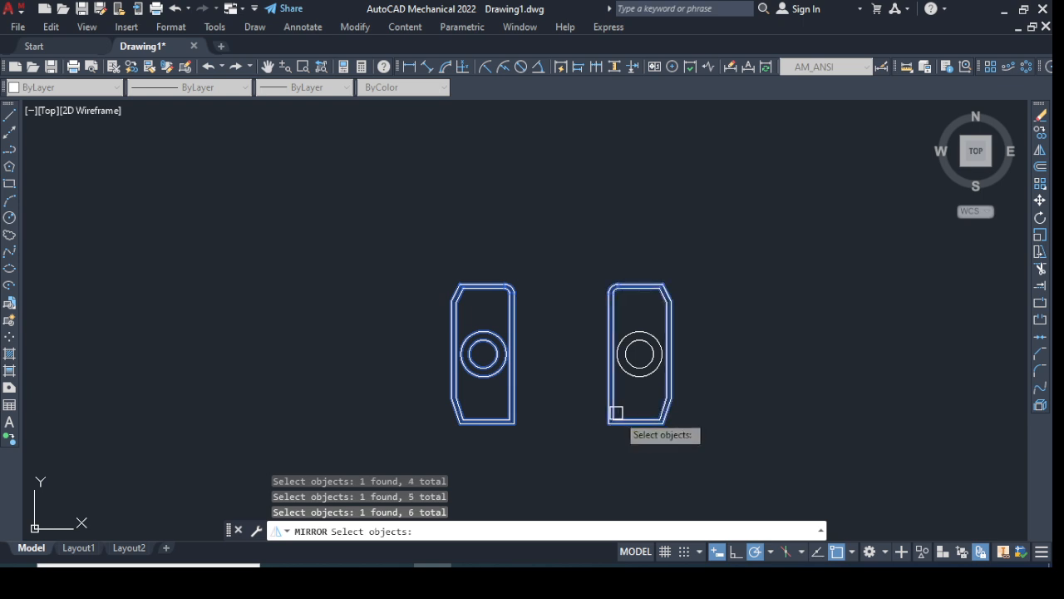
click(637, 369)
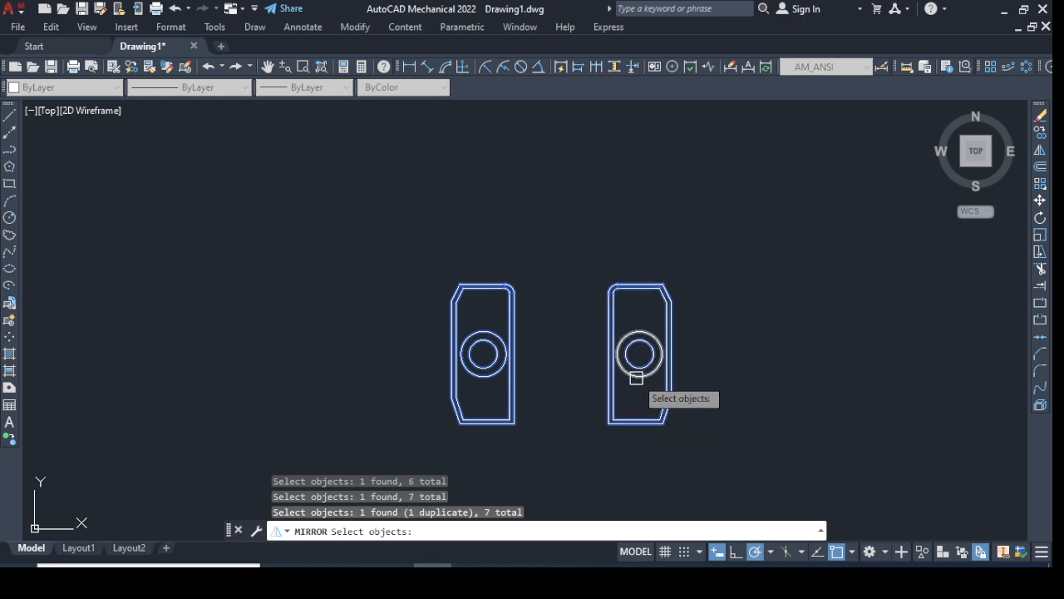
click(636, 377)
key(Return)
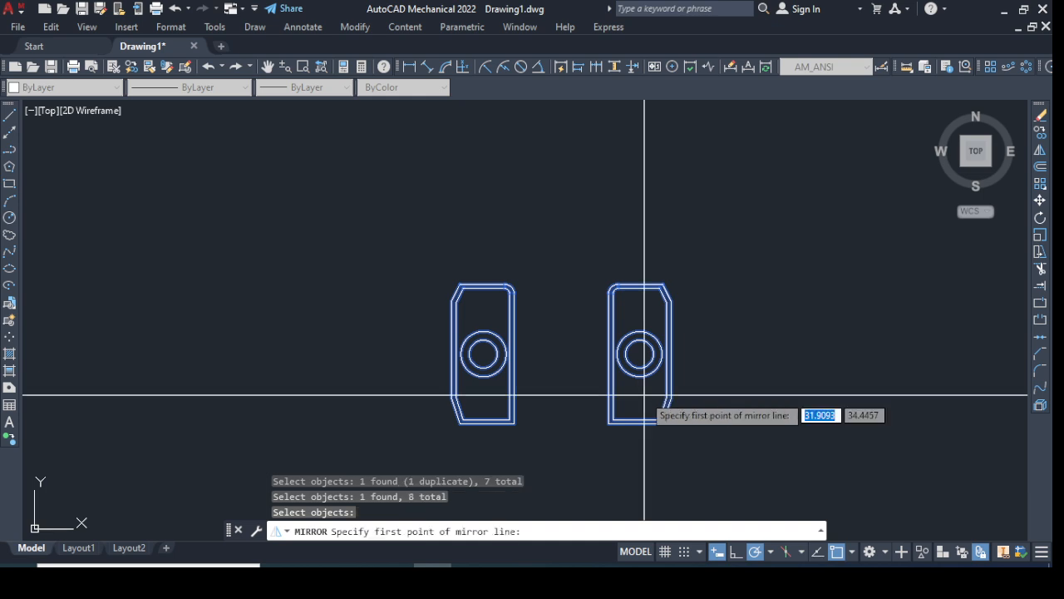
click(394, 247)
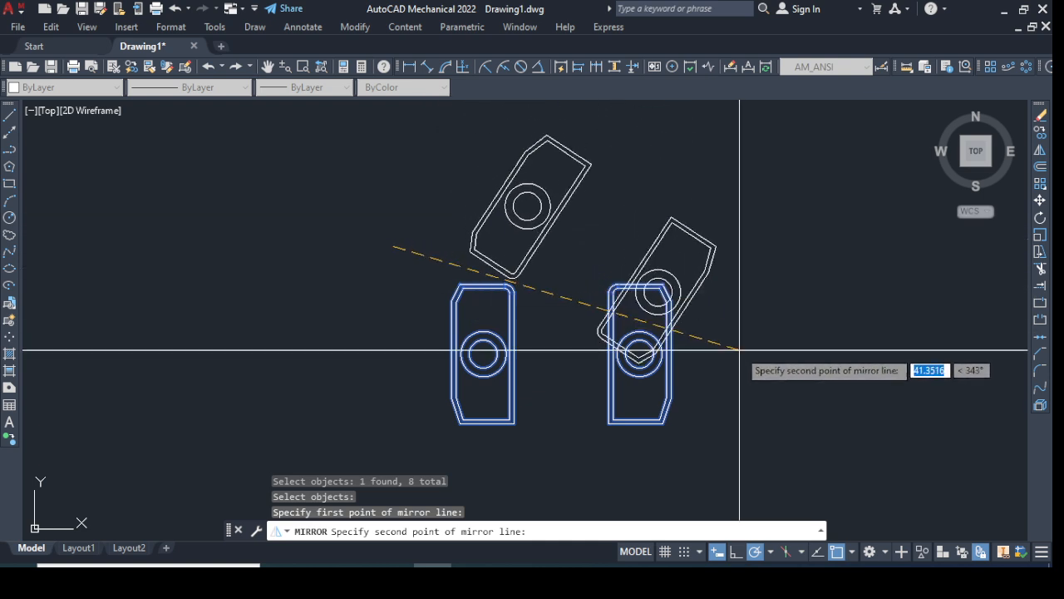
click(763, 246)
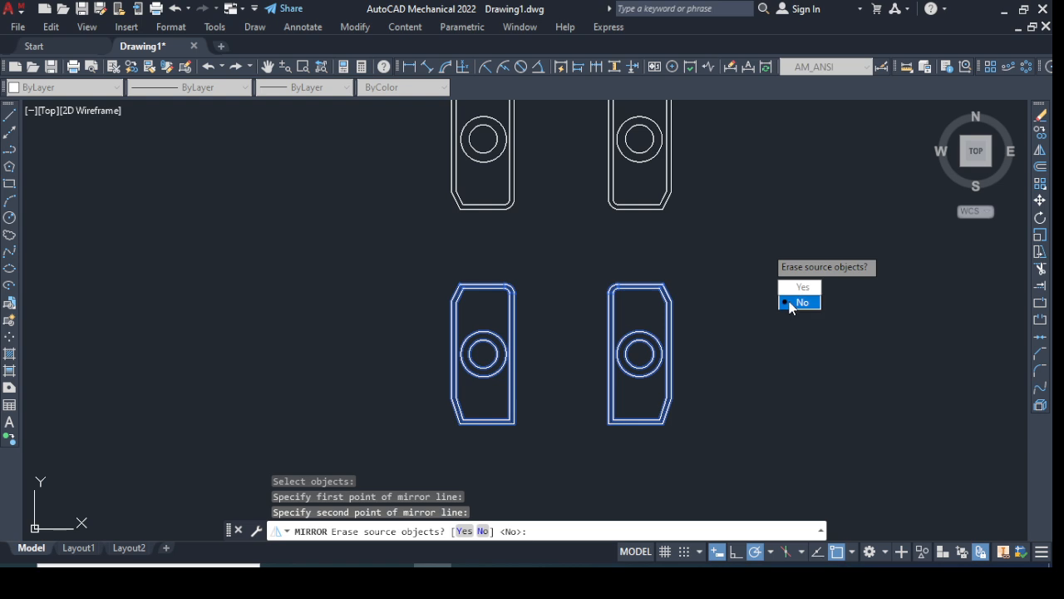
click(792, 302)
scroll(705, 173, down, 2)
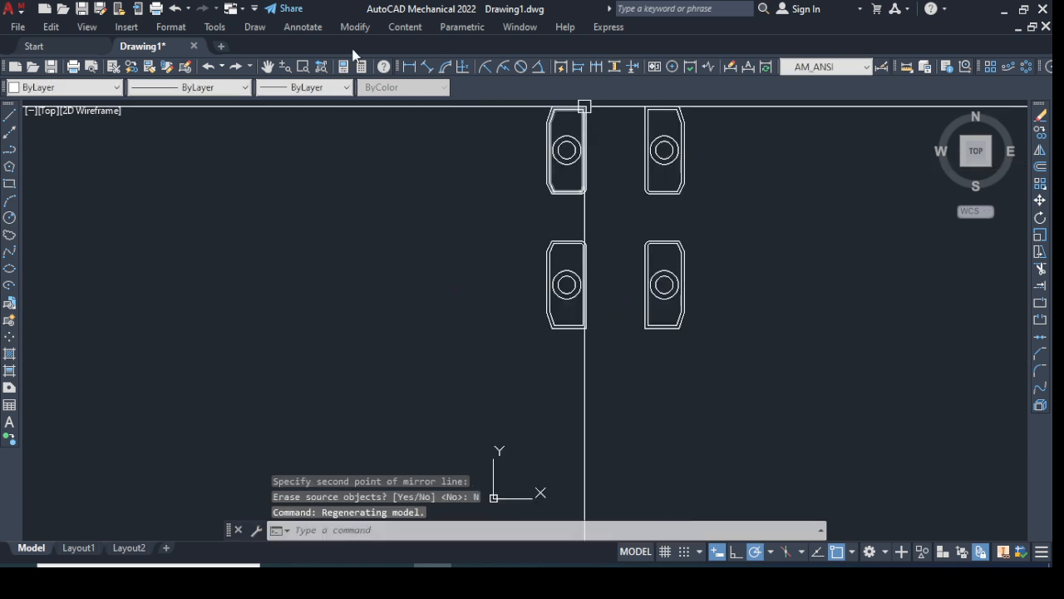
click(269, 67)
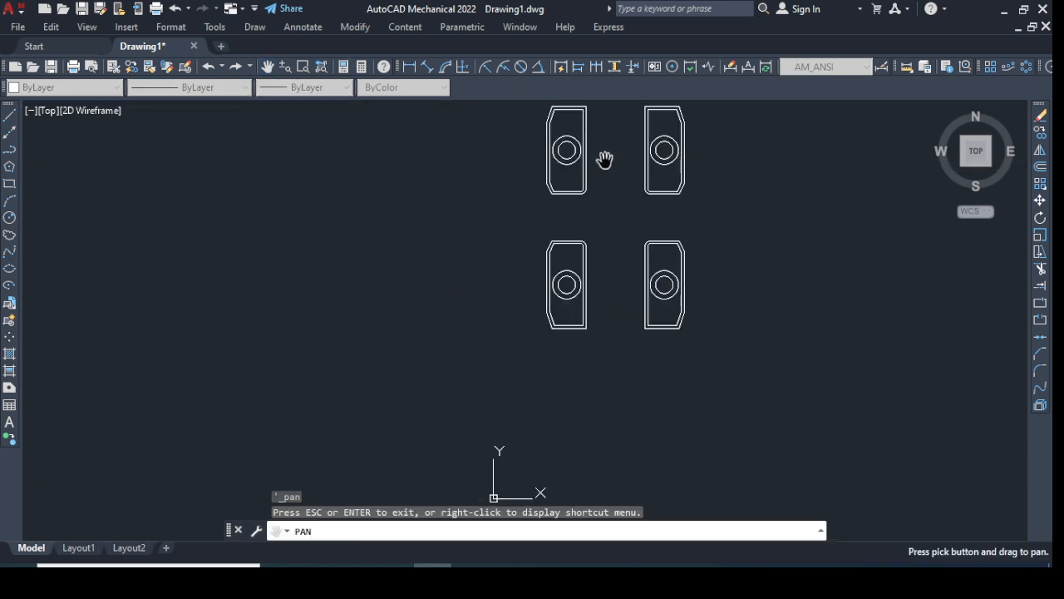
mouse_move(632, 166)
mouse_down()
mouse_move(584, 294)
mouse_move(563, 283)
mouse_up()
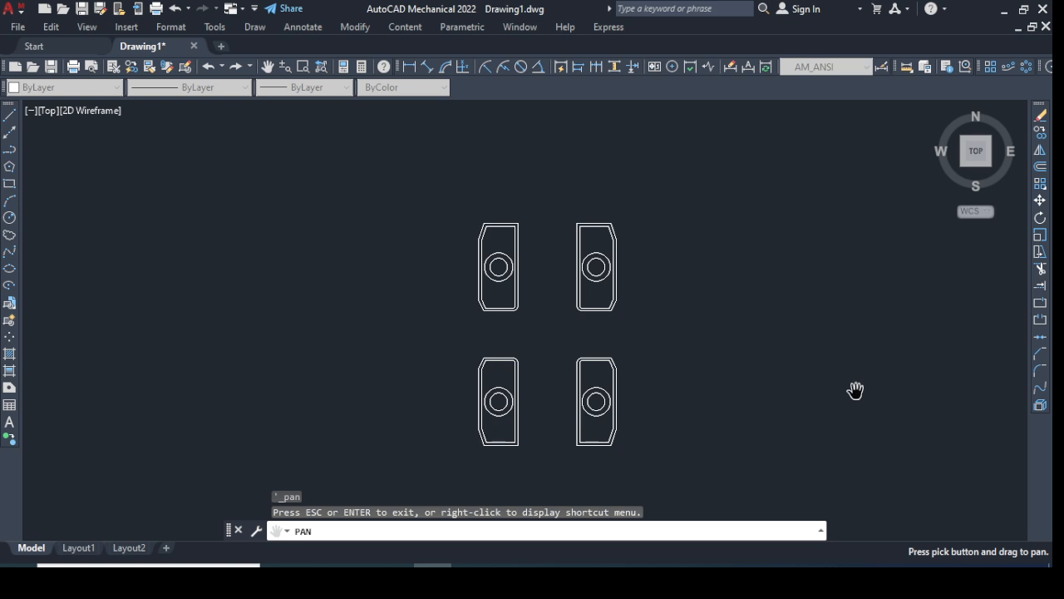
Step: Draw a wide, shallow three-point arc running between the upper and lower pairs of parts and extending past both sides
key(Escape)
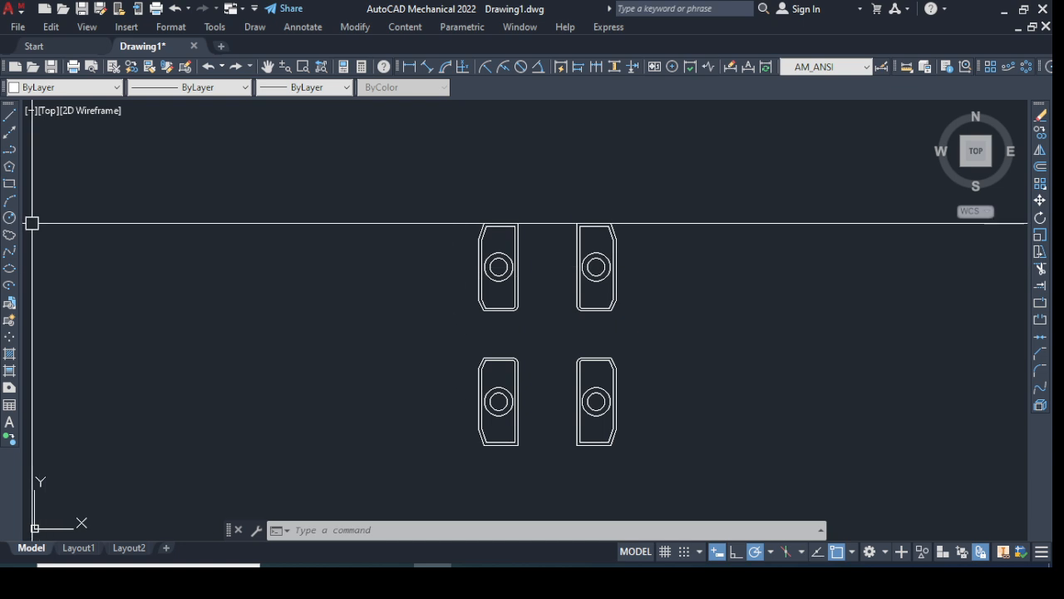
click(10, 202)
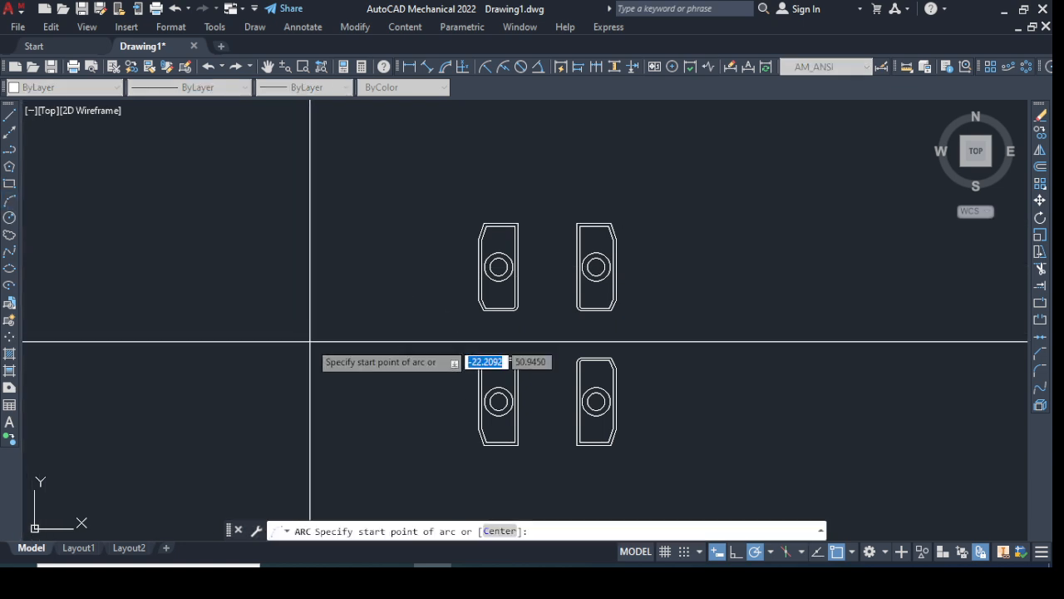
click(270, 374)
click(501, 329)
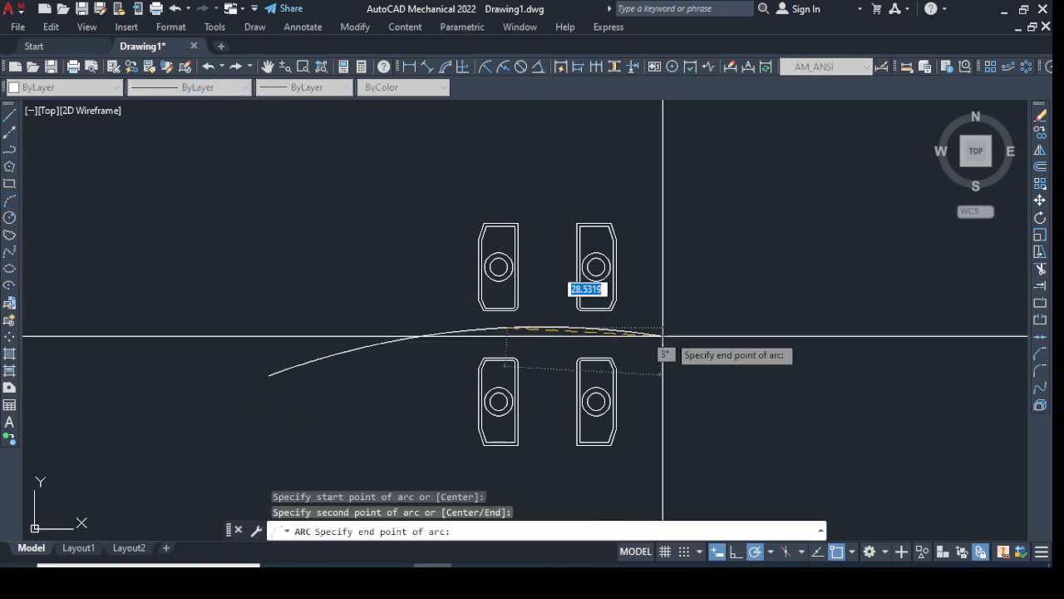
click(726, 329)
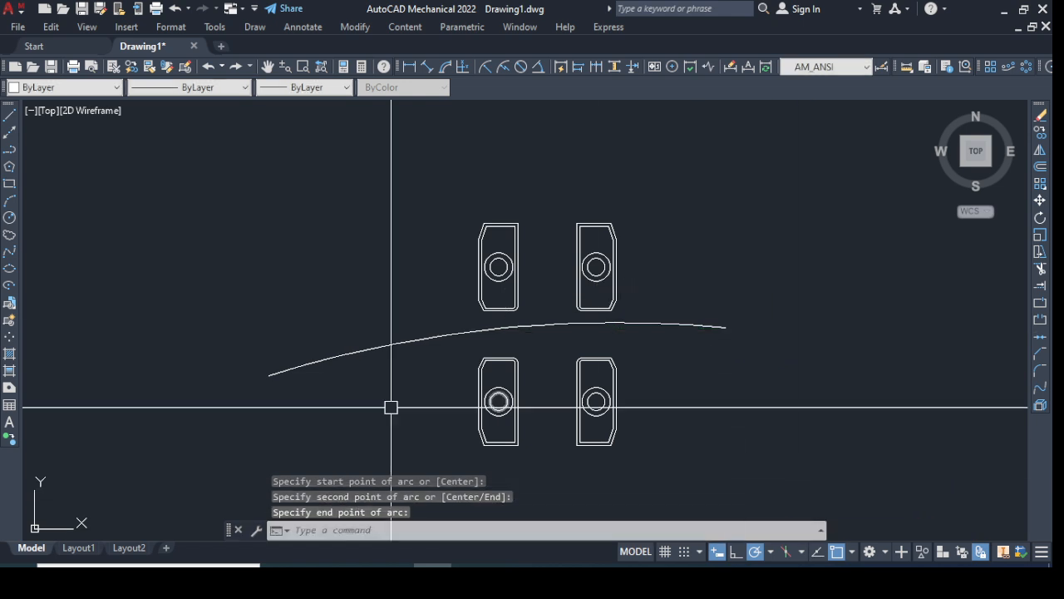
Step: Draw a second, nearly straight three-point arc rising to the right, starting just beyond the right end of the first arc
click(9, 202)
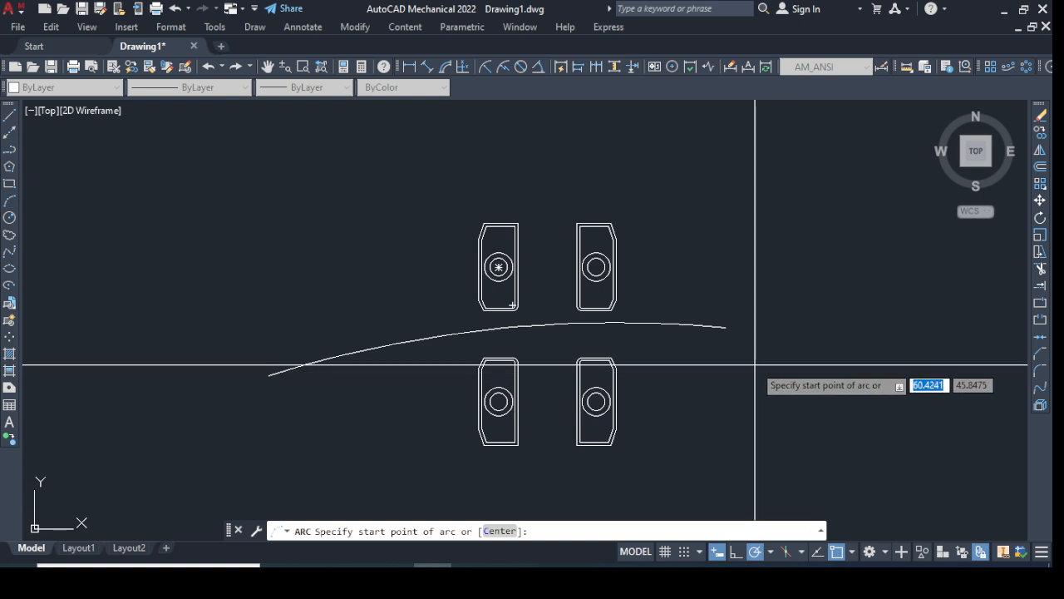
click(758, 336)
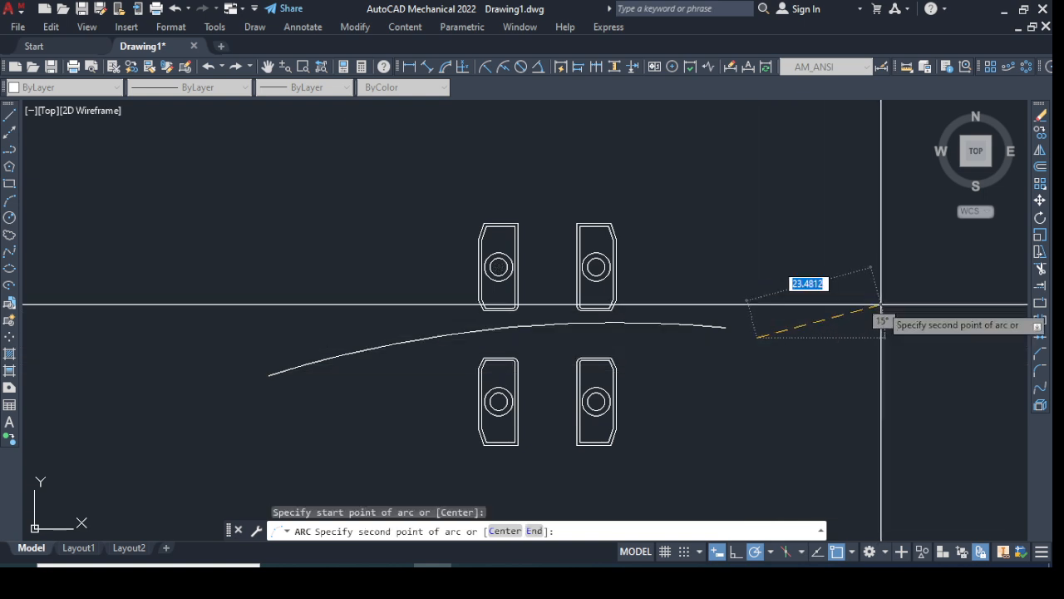
click(881, 305)
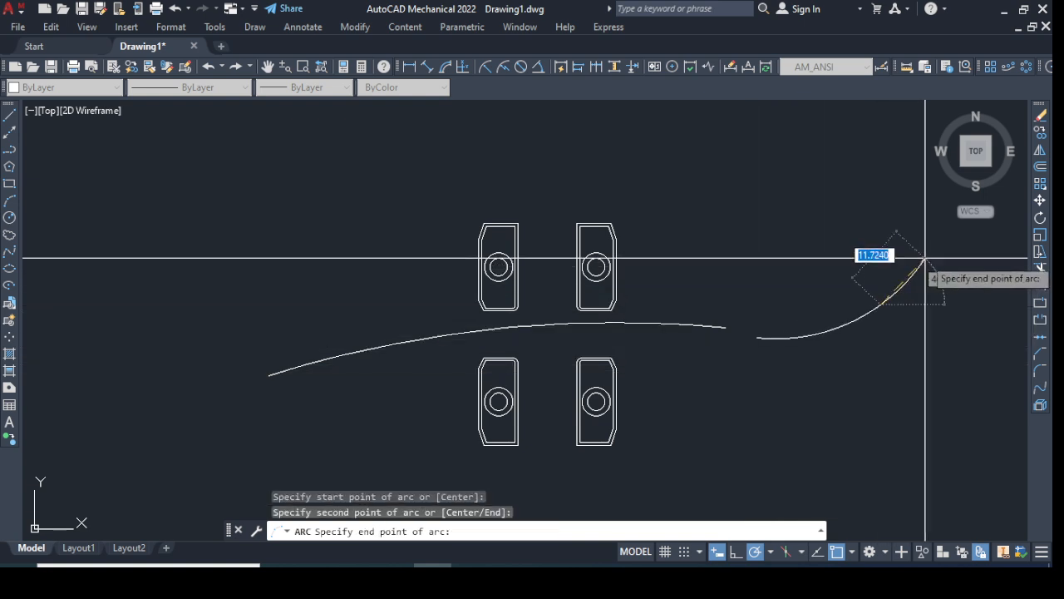
click(1004, 270)
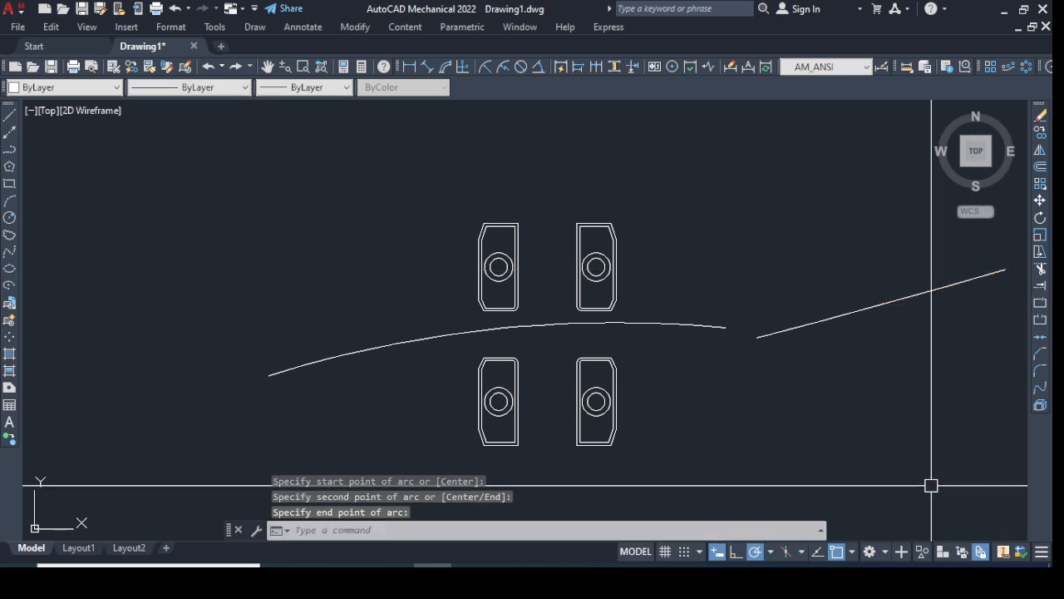
key(Escape)
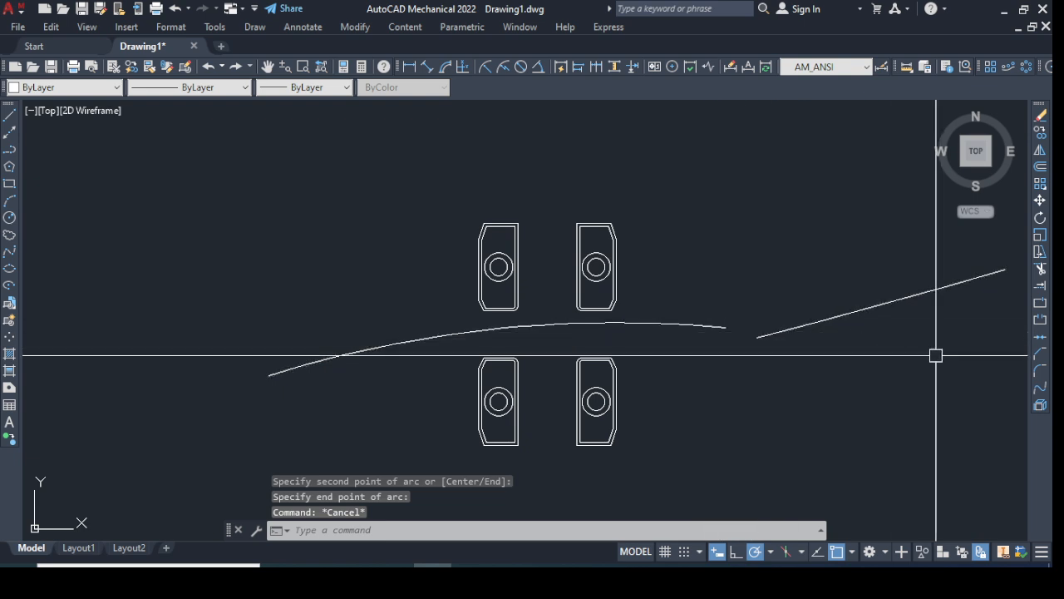
Step: Blend the right end of the long arc with the near end of the second arc to bridge the gap, and inspect the joining curve
click(1040, 388)
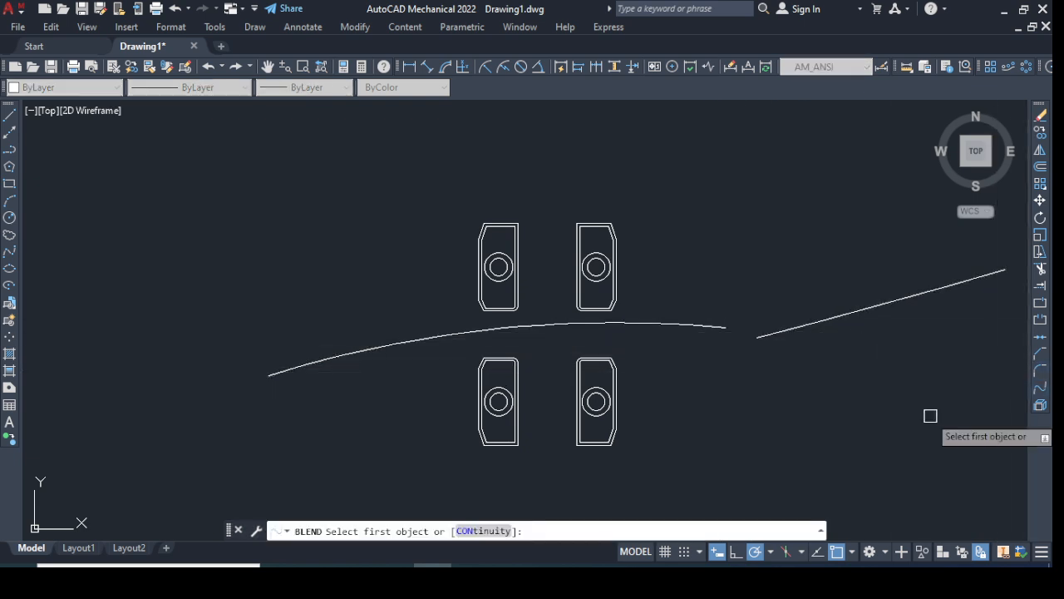
click(698, 327)
click(792, 329)
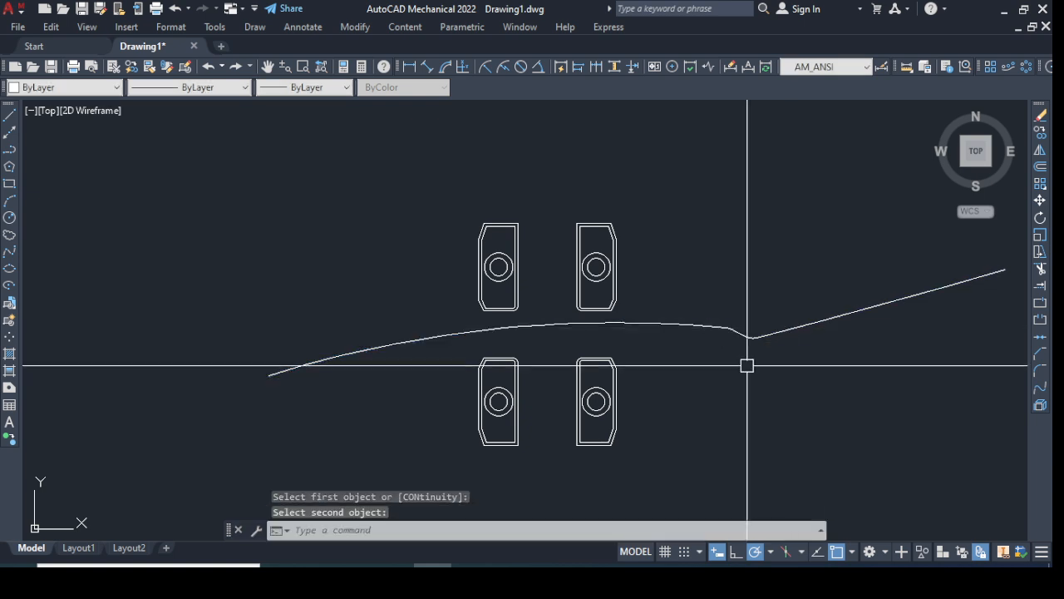
scroll(737, 350, up, 6)
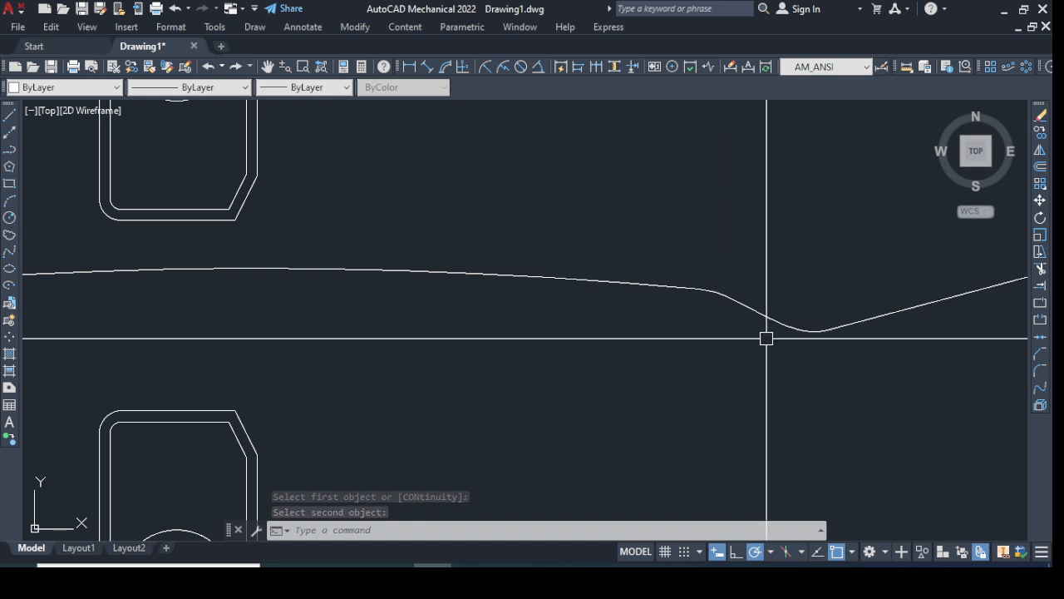
scroll(698, 364, down, 5)
scroll(687, 386, down, 2)
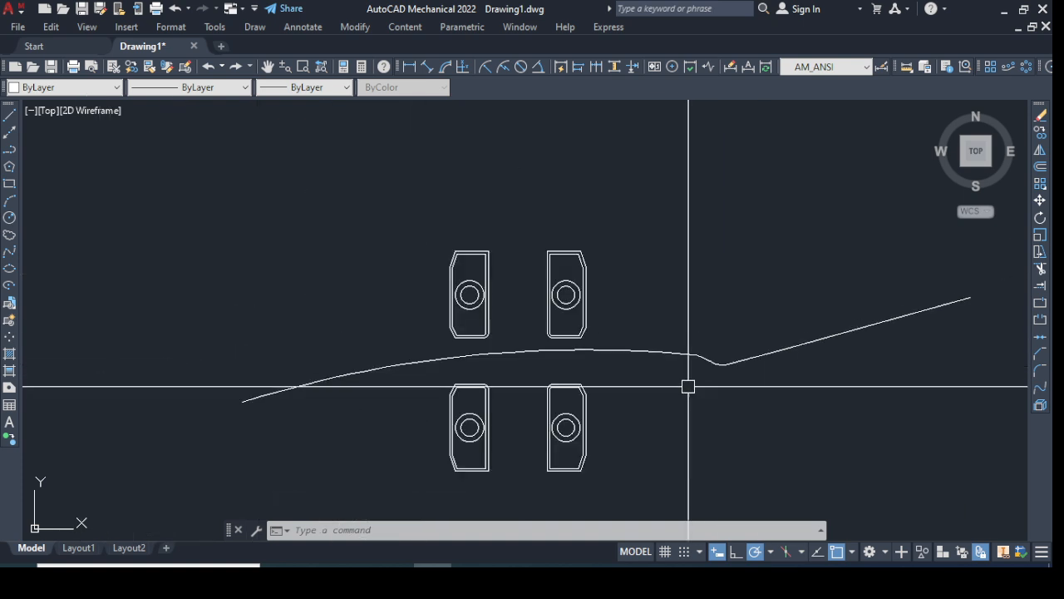